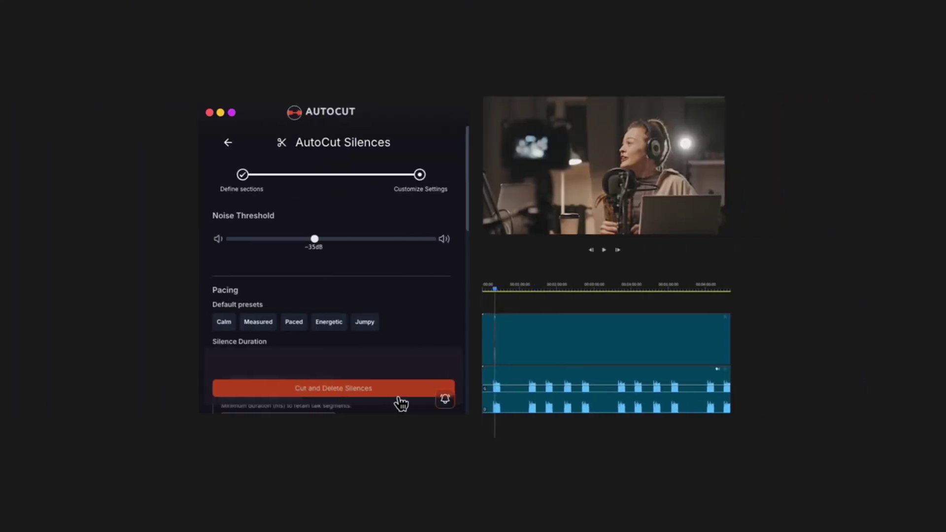
click(399, 394)
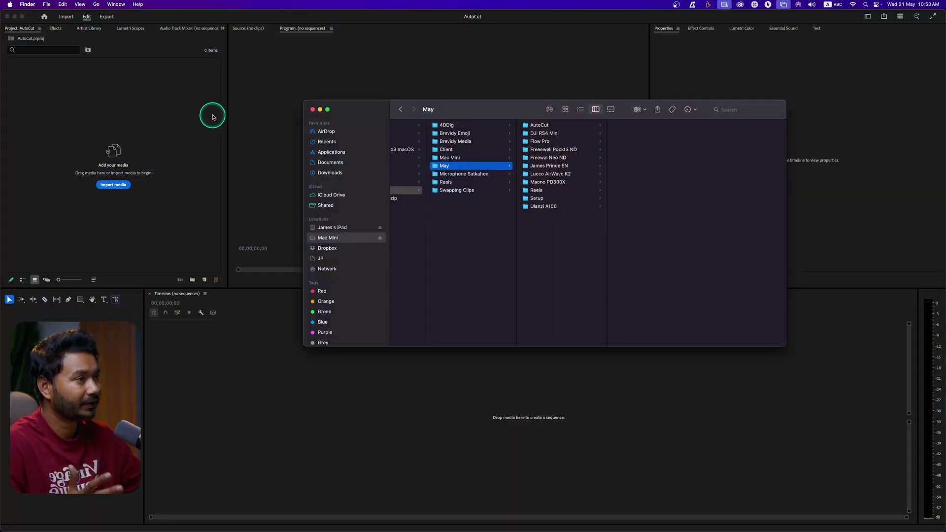
Step: Import Test Clip from the AutoCut folder in Finder into the Premiere Pro project and create a sequence from it
click(163, 117)
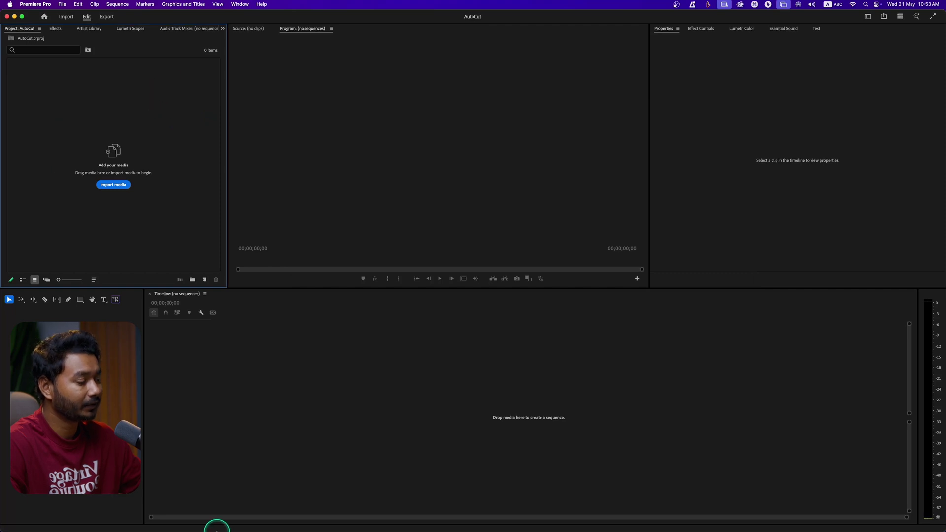
click(142, 509)
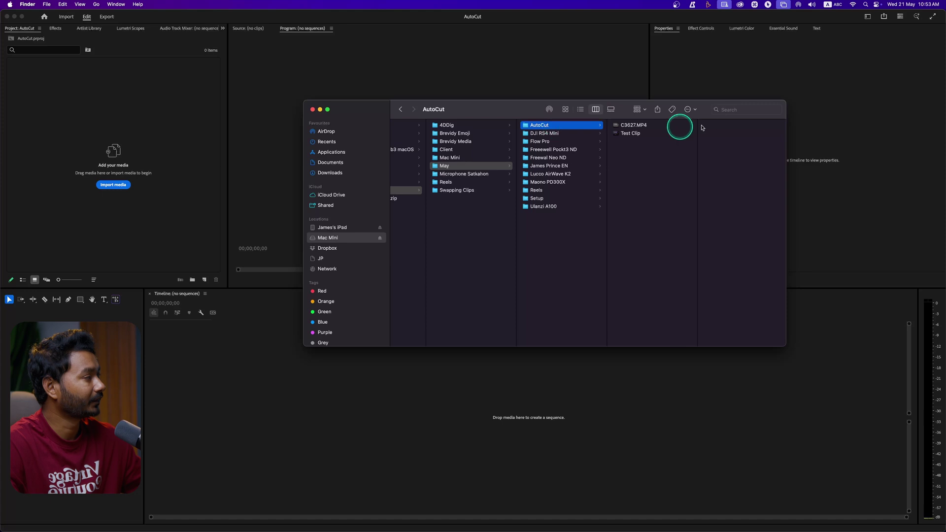
click(634, 135)
drag(2, 189, 65, 154)
click(50, 84)
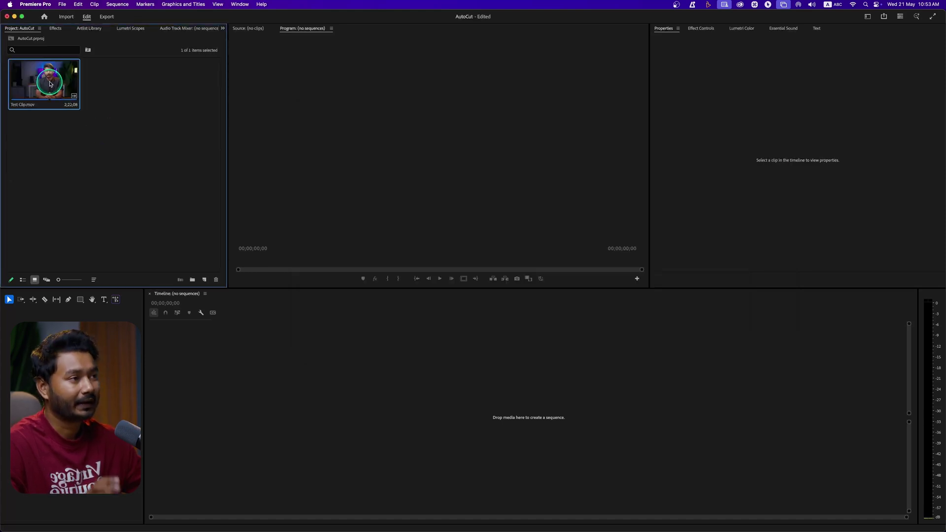
drag(209, 355, 232, 392)
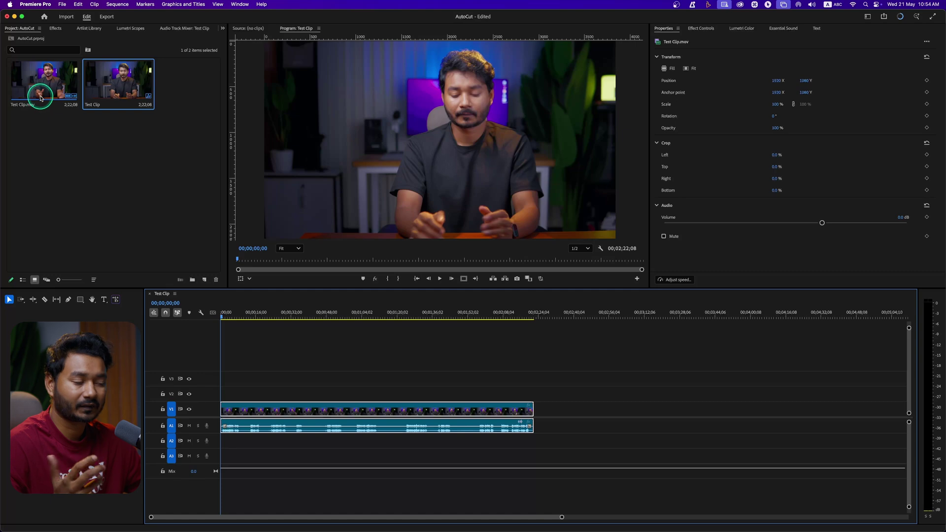
Step: Play the start of the Test Clip sequence to review the speech and its pauses
click(232, 312)
key(space)
click(215, 321)
key(space)
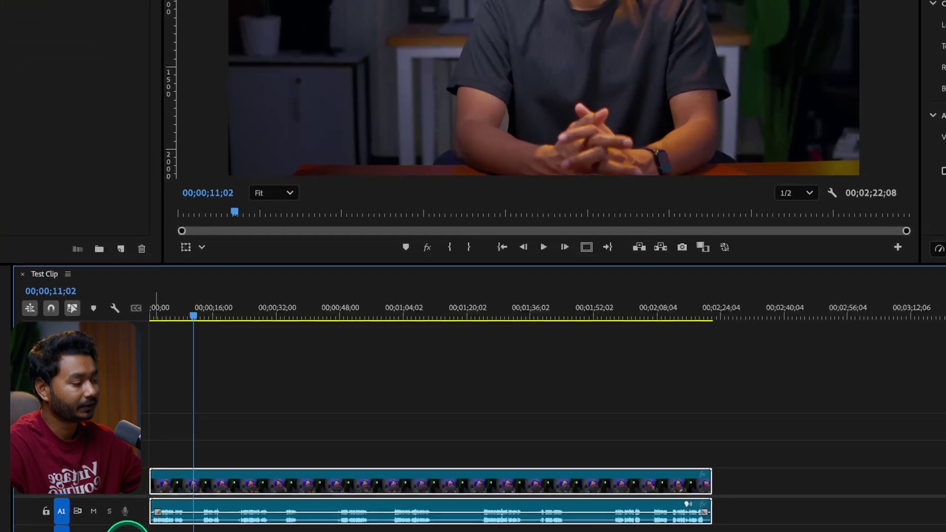
Step: Enlarge the Video 1 and Audio 1 tracks in the timeline to show the audio waveform
scroll(133, 525, down, 2)
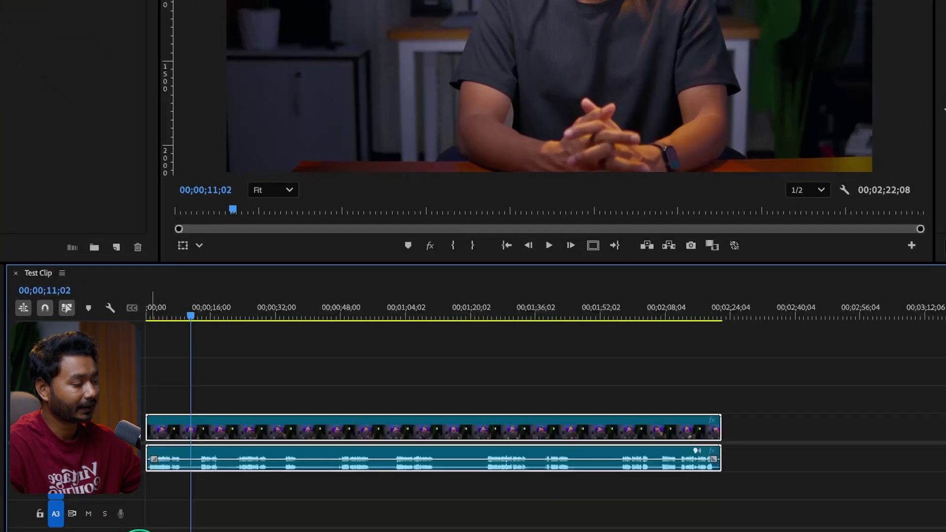
double_click(142, 473)
double_click(143, 414)
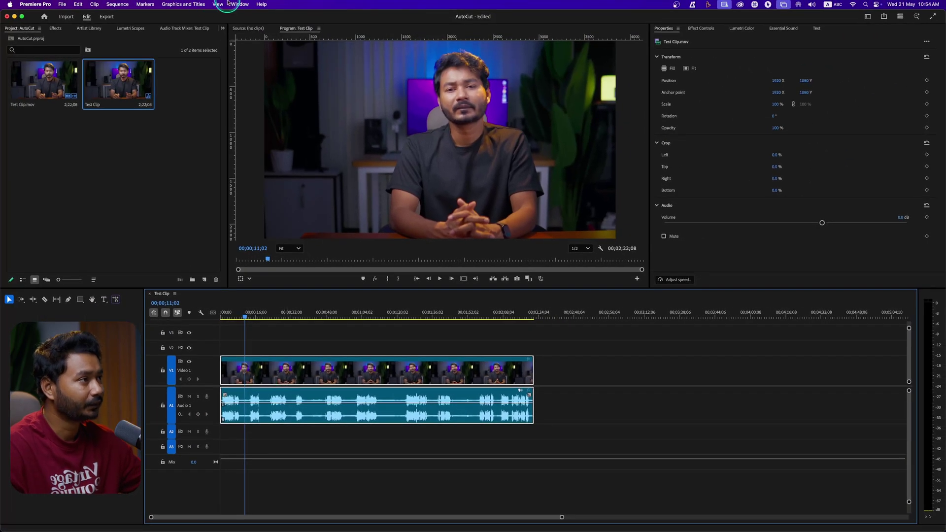
Step: Launch the AutoCut extension, reposition its window and open the AutoCut Silences tool
click(229, 4)
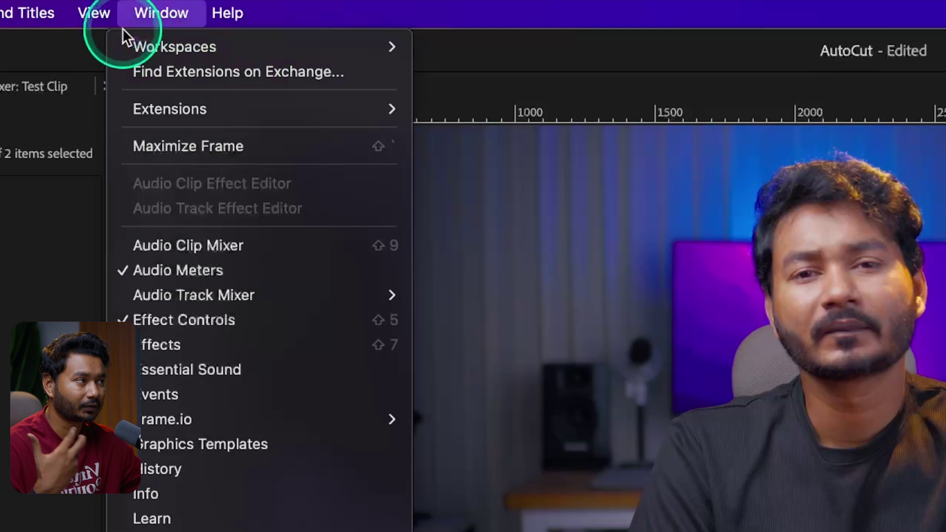
click(184, 46)
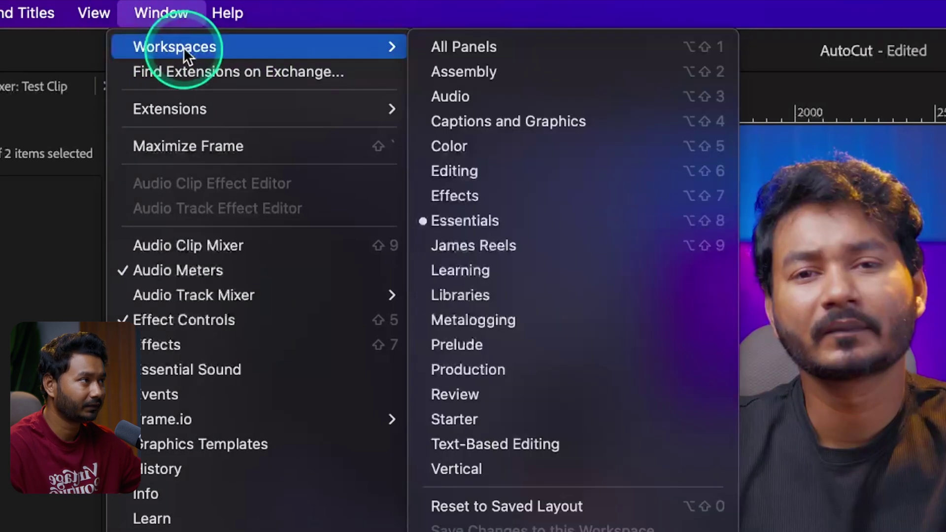
mouse_move(206, 103)
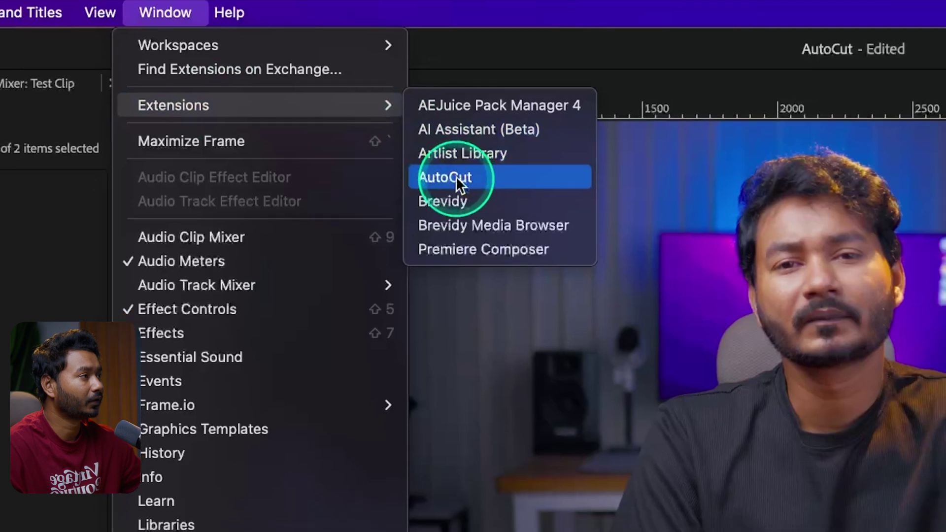
click(451, 183)
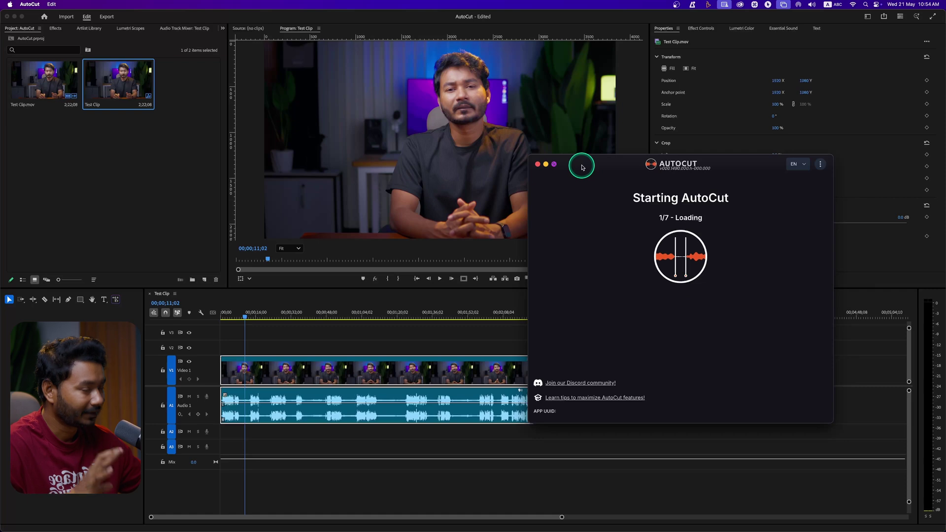
drag(581, 166, 156, 96)
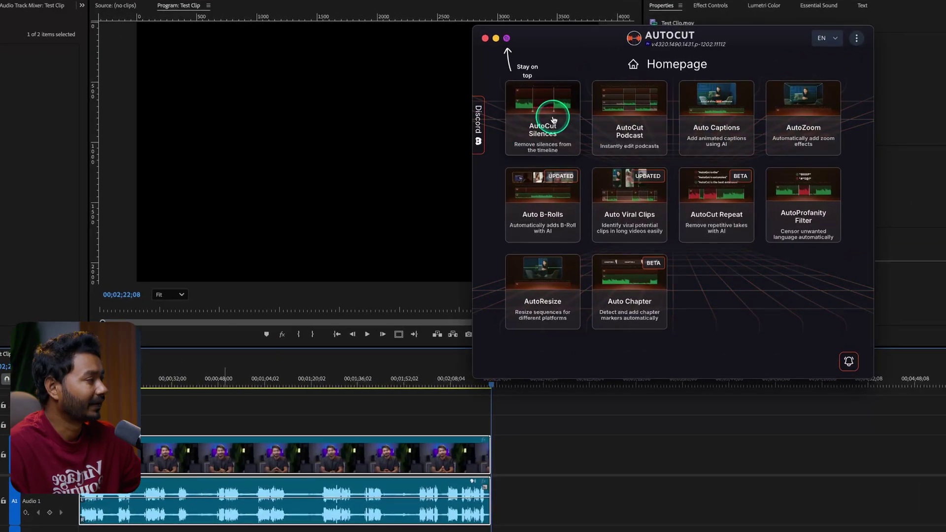
click(554, 120)
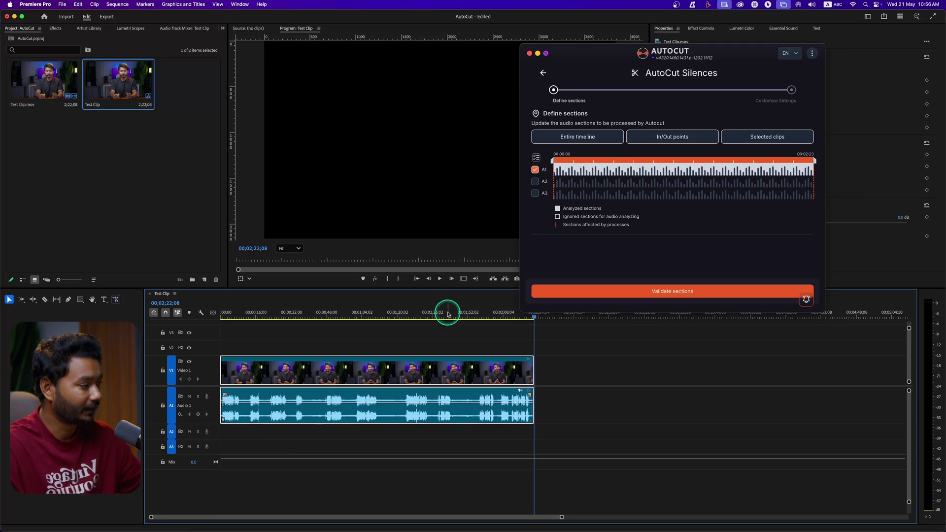
Step: Define the sections AutoCut processes by the timeline's In/Out points
drag(530, 313, 526, 319)
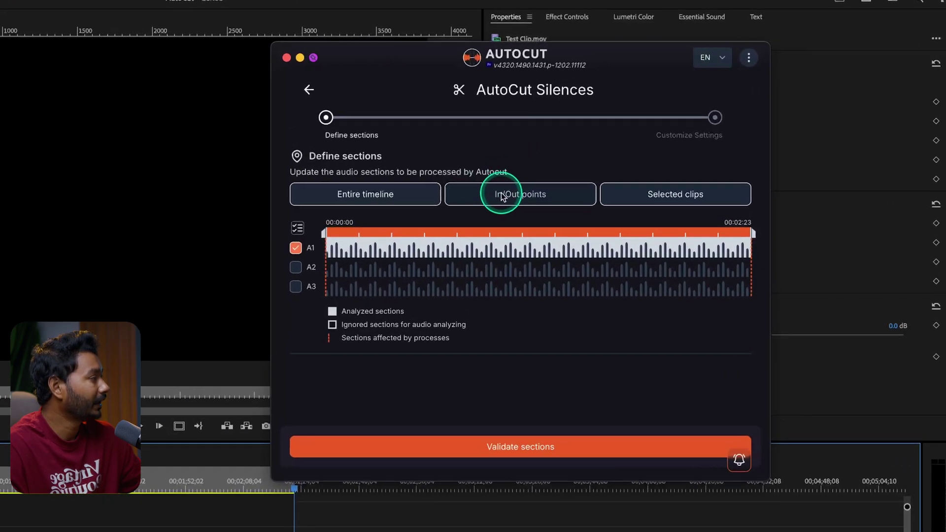
click(502, 196)
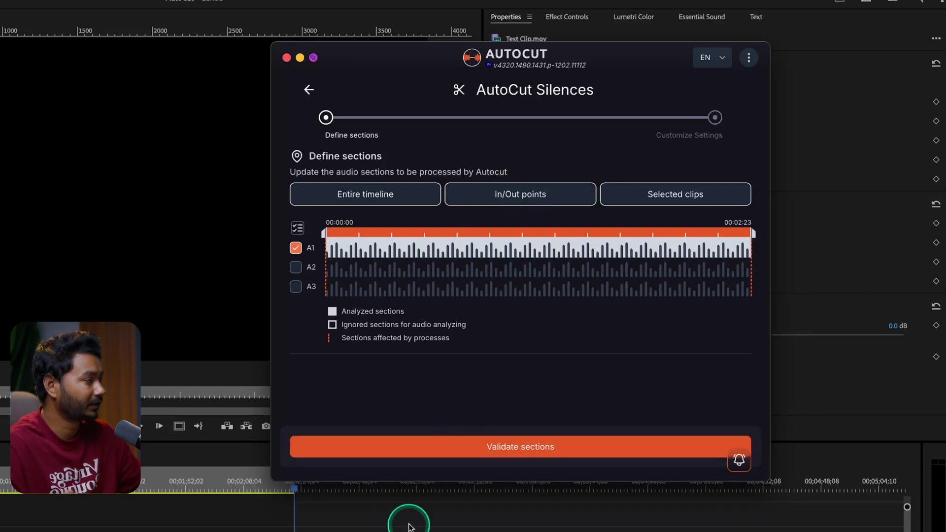
Step: Try switching audio tracks A2, A3 and A1 in and out of the analysis, leaving only A1 selected
click(296, 268)
click(296, 287)
click(295, 287)
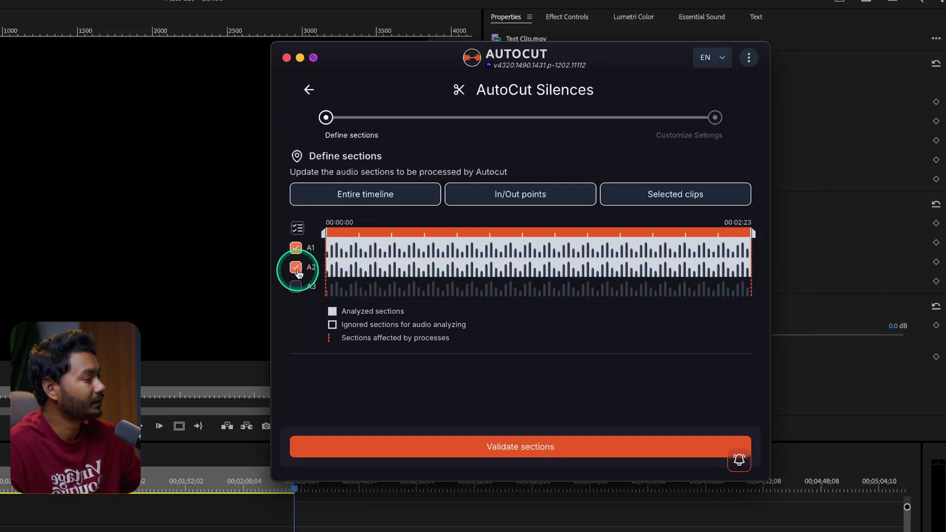
click(295, 268)
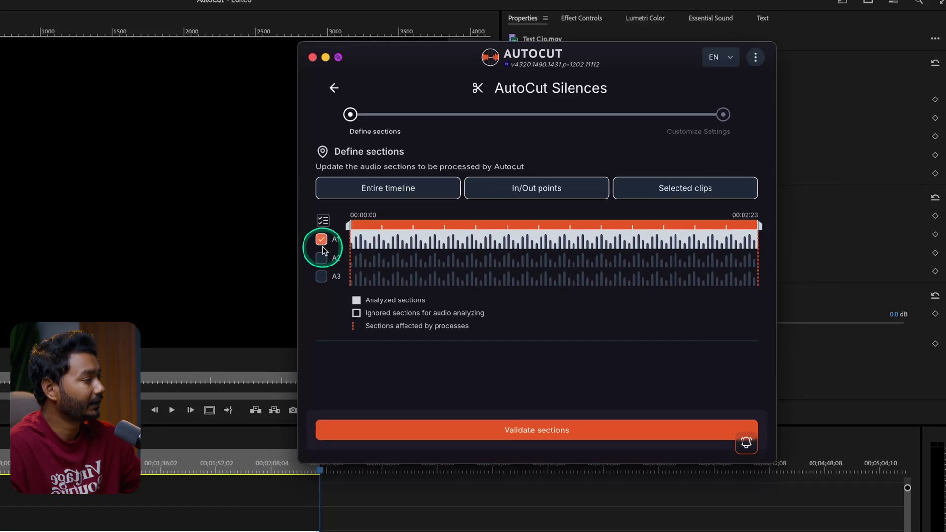
click(322, 239)
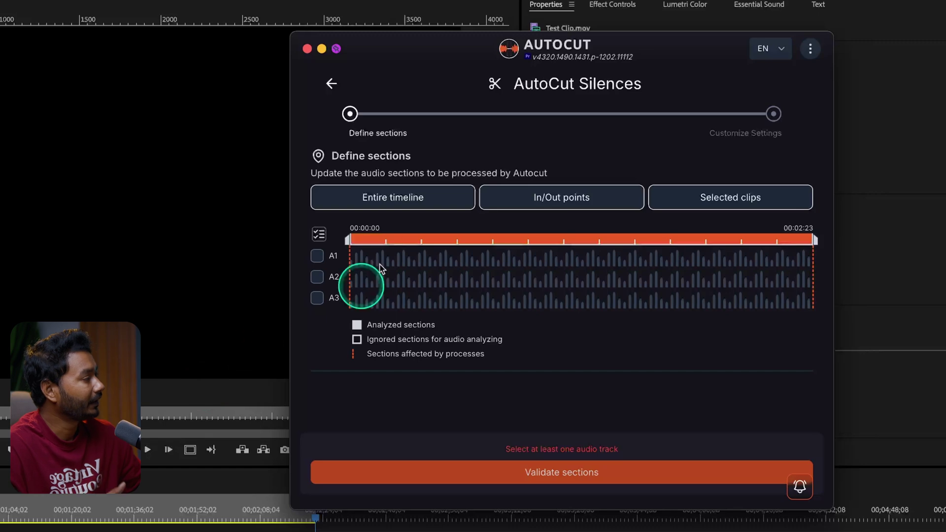
click(317, 255)
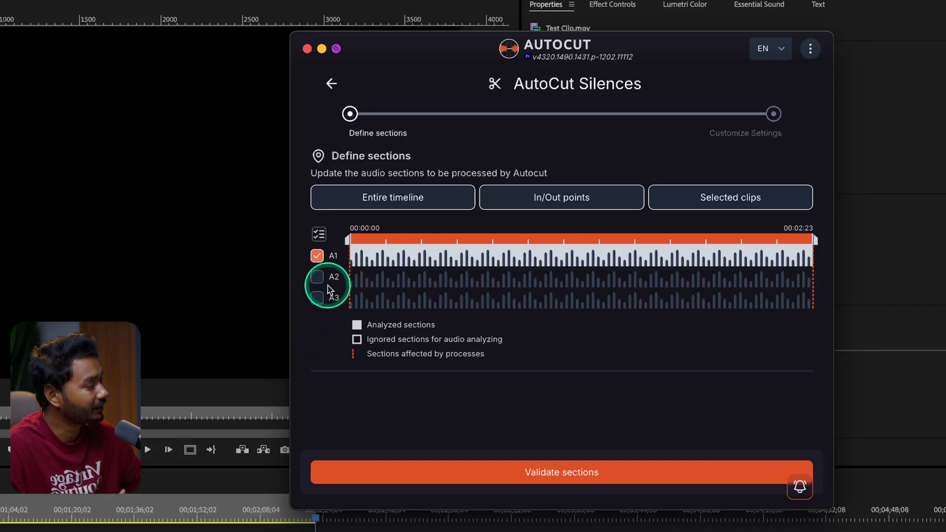
click(318, 279)
click(318, 278)
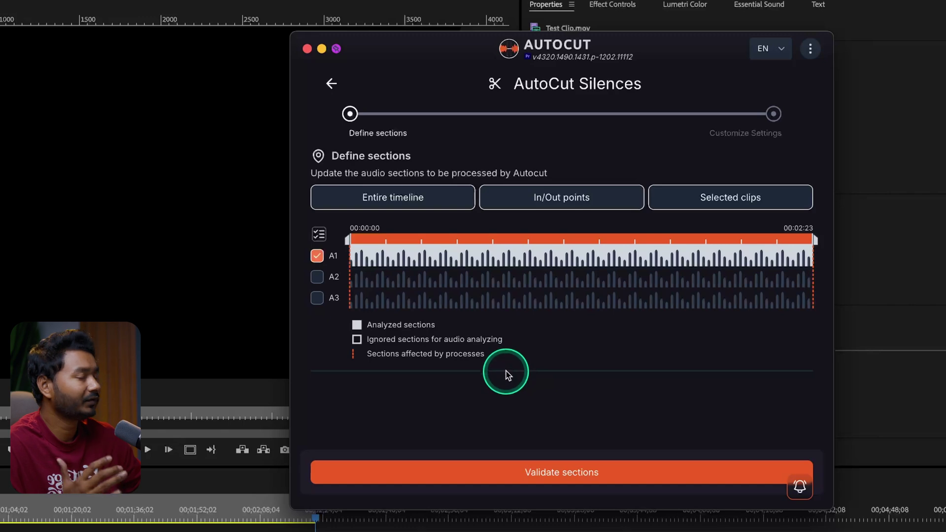
Step: Validate the defined sections to proceed to the silence-cutting settings
click(534, 473)
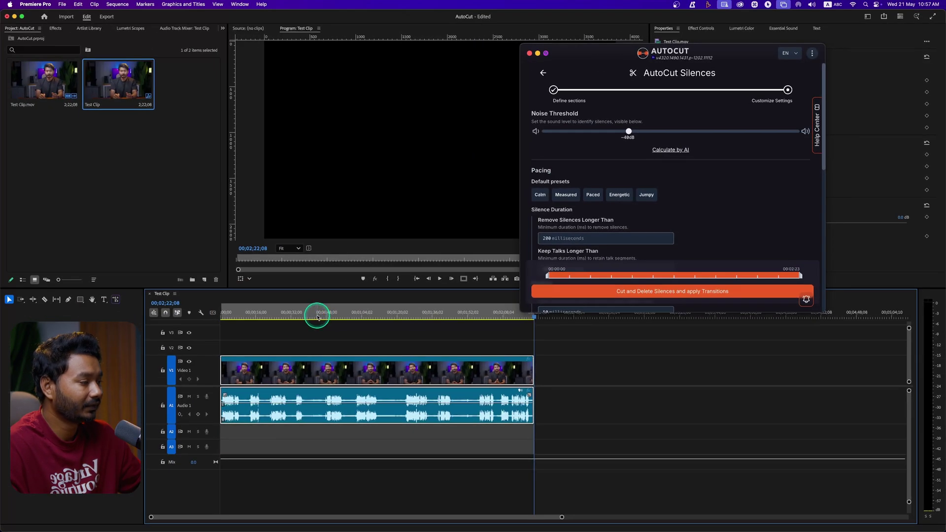
Step: Play the sequence from around 00;00;40;15 and check the level of the background noise on the audio meters
click(310, 316)
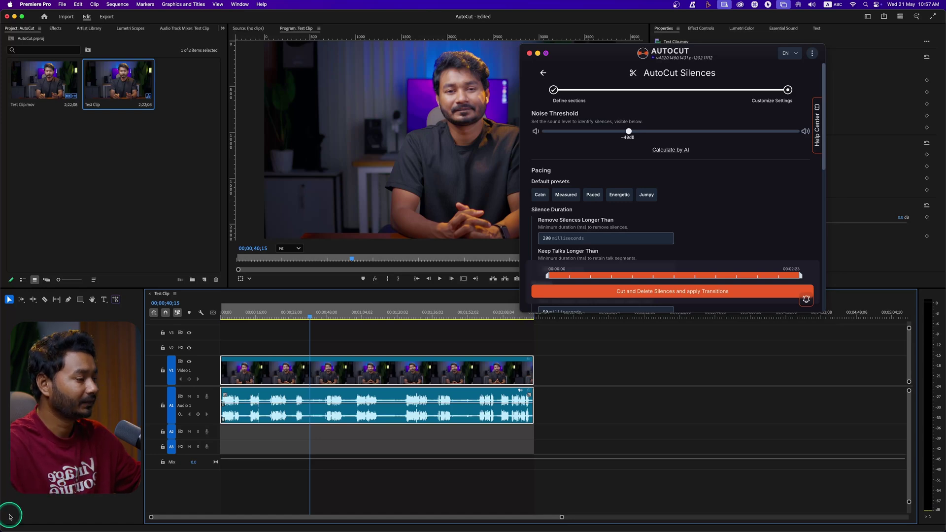
click(309, 315)
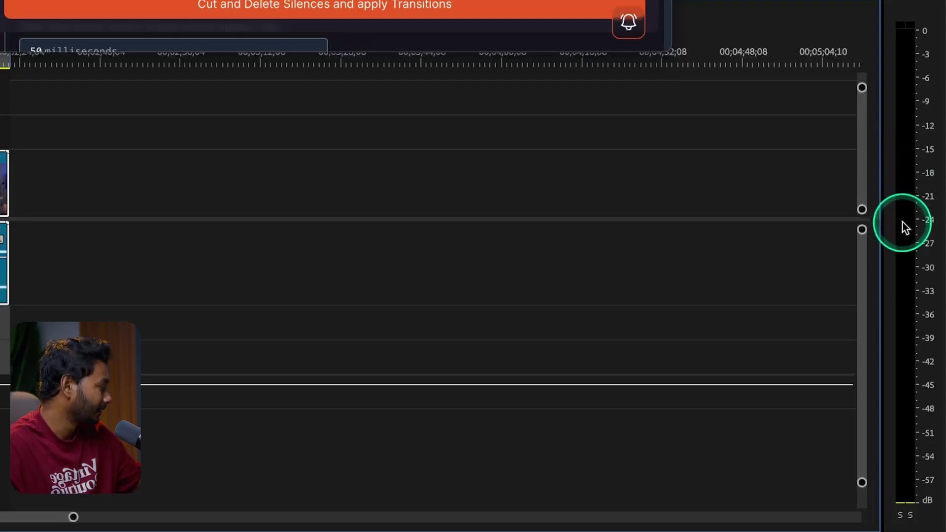
key(space)
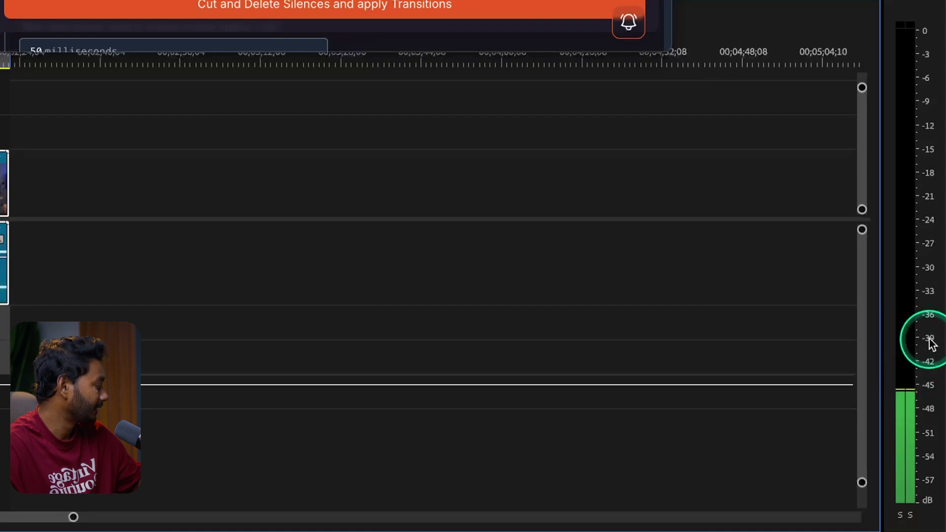
key(space)
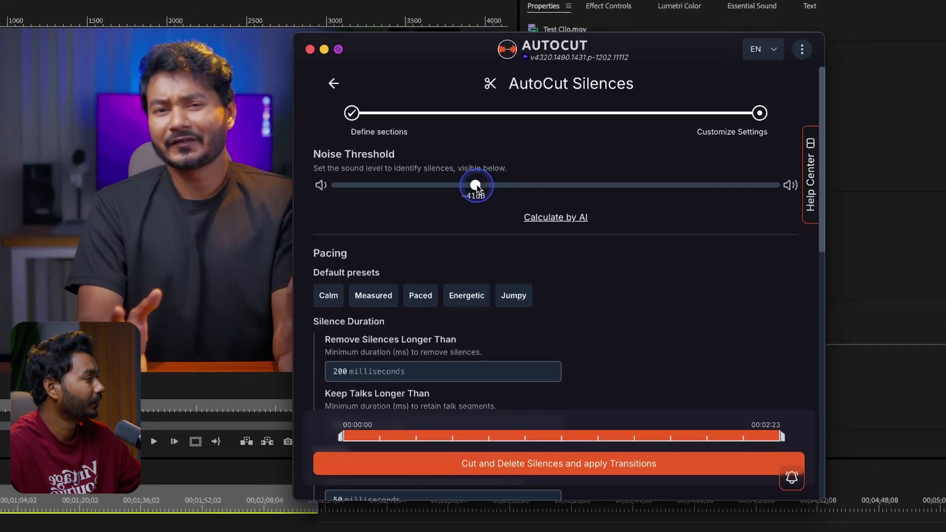
Step: Set the Noise Threshold to -38 dB
drag(629, 132, 643, 132)
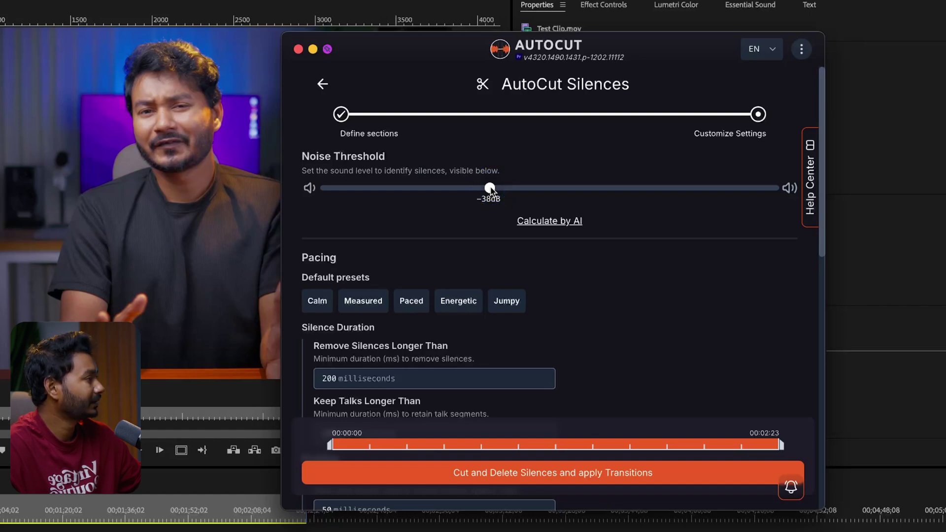
drag(492, 191, 497, 192)
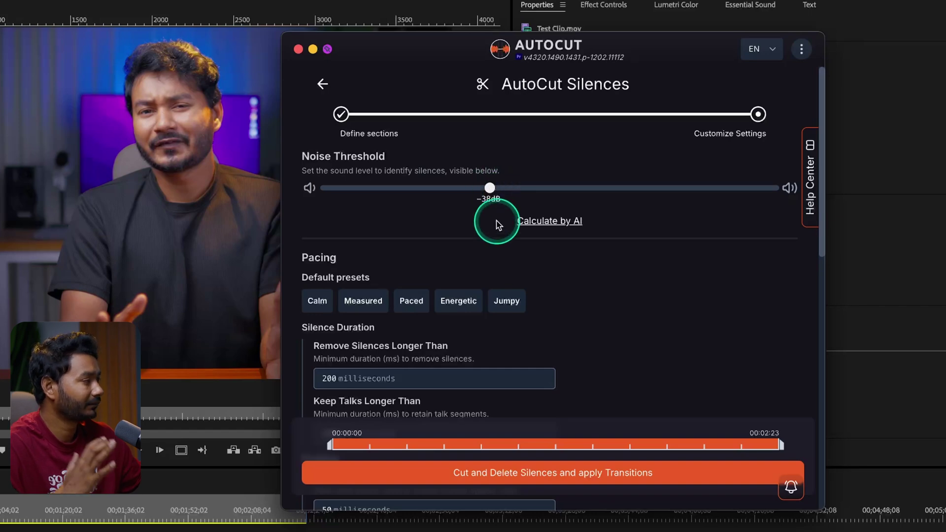
Step: Apply the Paced pacing preset and review its silence duration and padding settings
scroll(428, 274, down, 3)
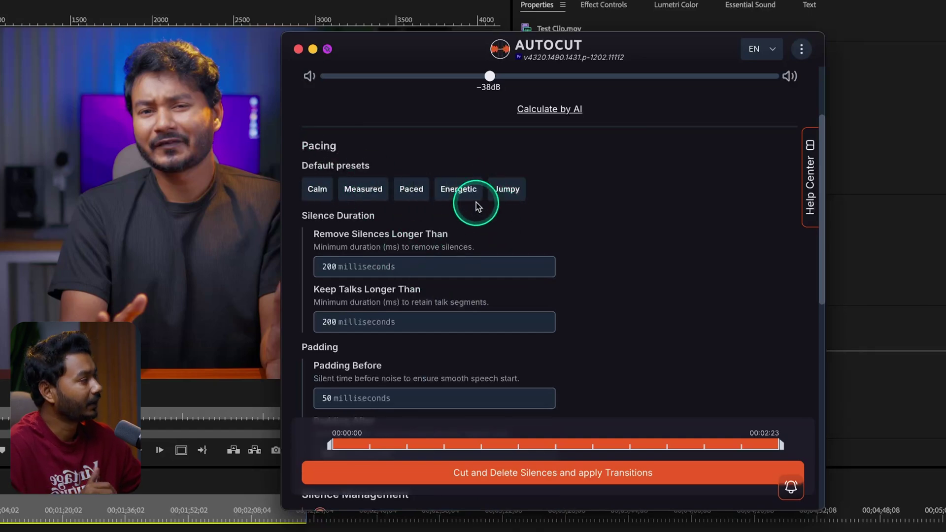
click(413, 190)
scroll(413, 193, down, 2)
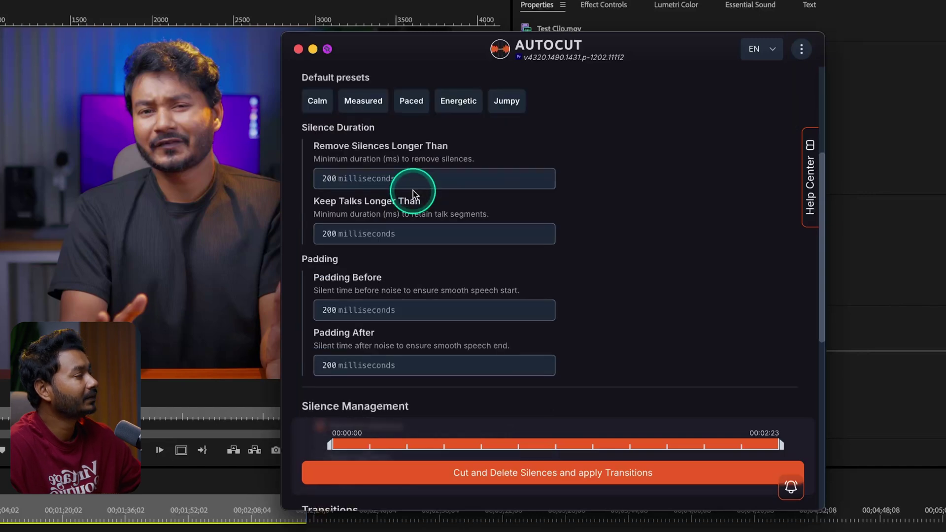
click(522, 107)
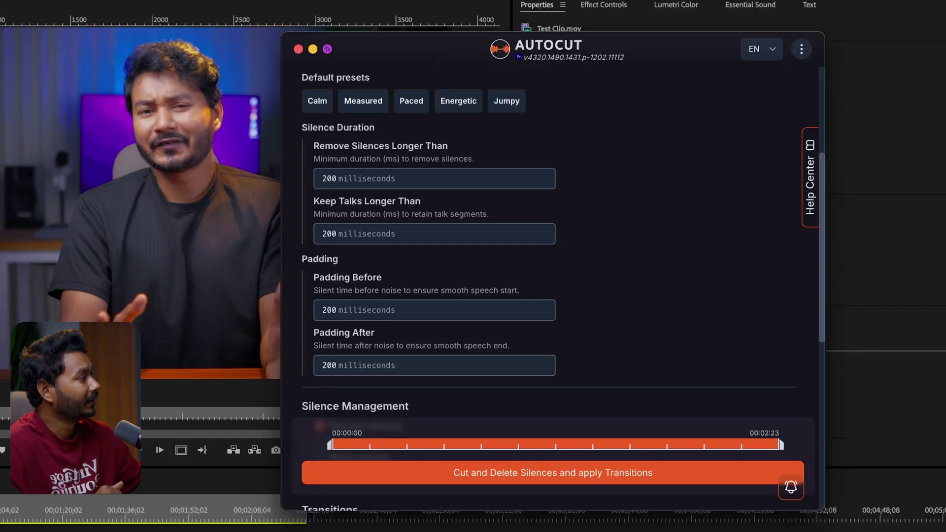
scroll(439, 304, down, 1)
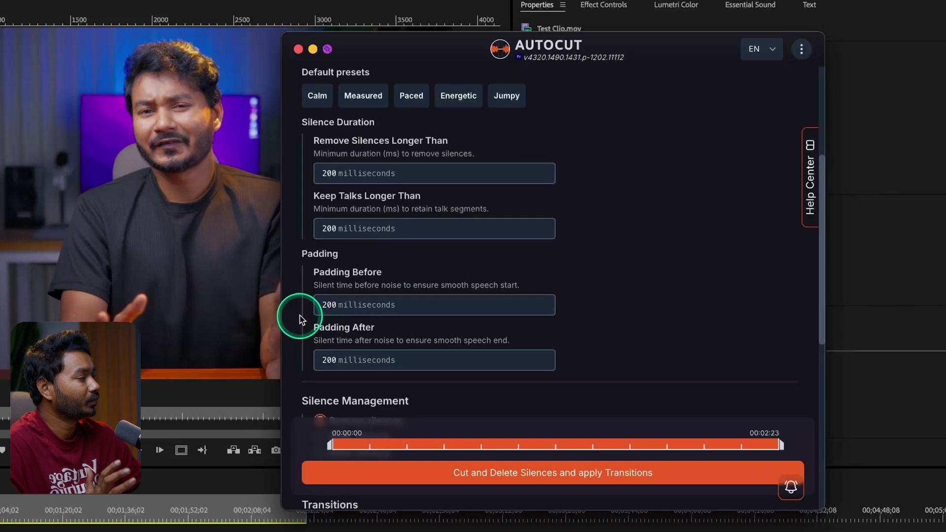
Step: Set both Padding Before and Padding After to 50 milliseconds
drag(335, 305, 312, 304)
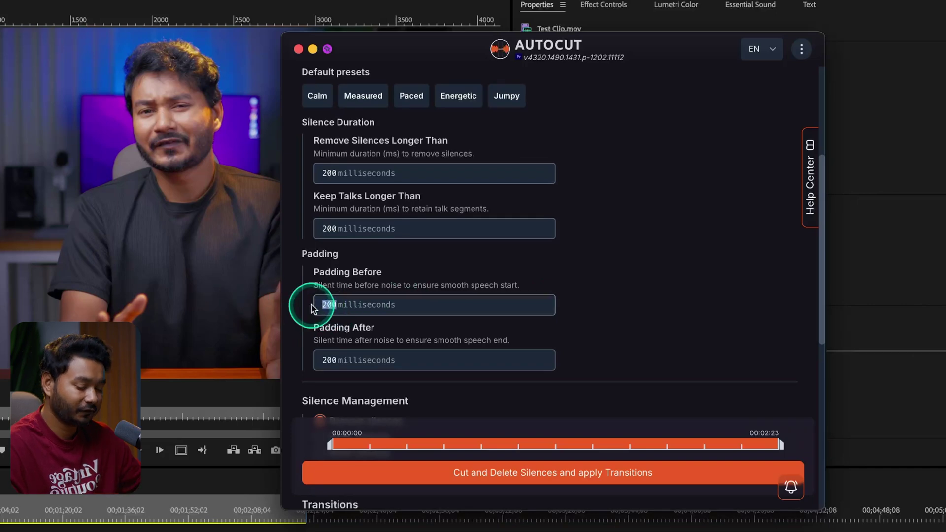
text(50)
drag(346, 360, 321, 360)
text(50)
scroll(575, 337, down, 1)
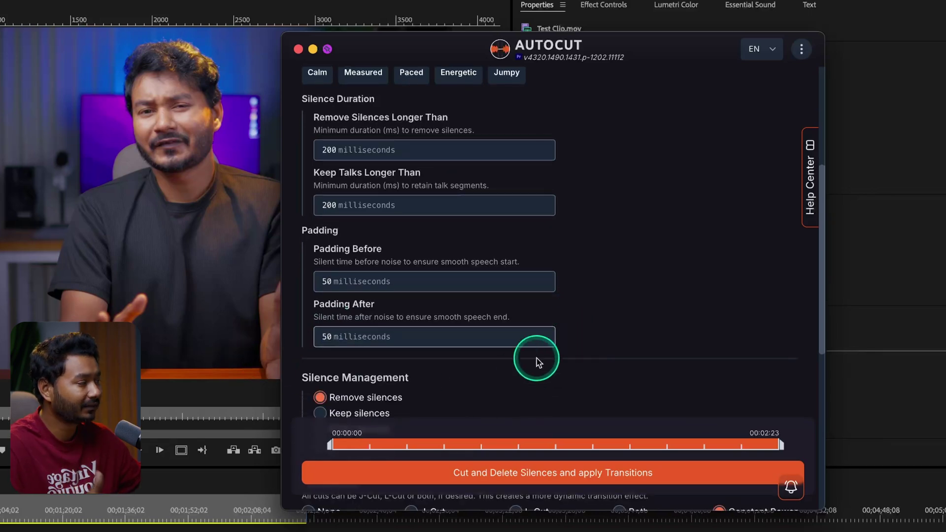
scroll(532, 326, down, 5)
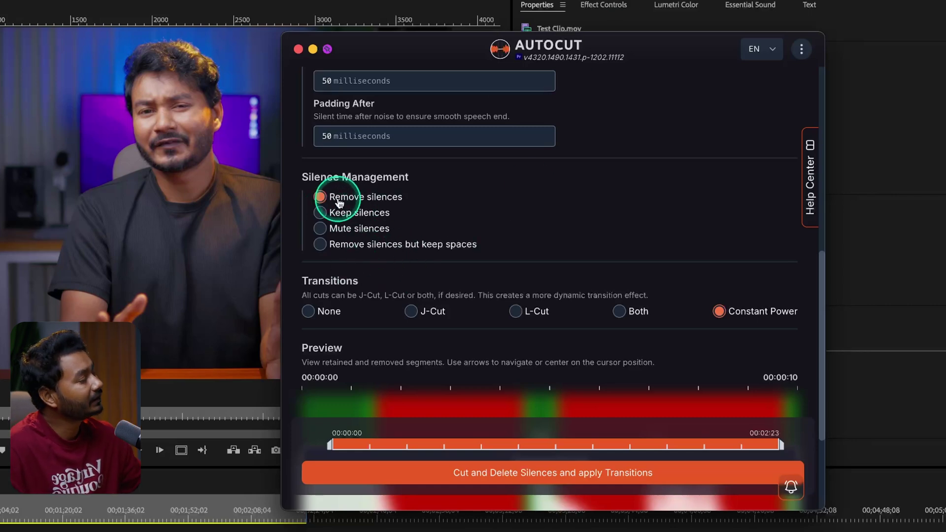
Step: Generate the preview of kept and deleted segments and examine the cuts in the 00:00:05–00:00:15 range
scroll(424, 225, down, 3)
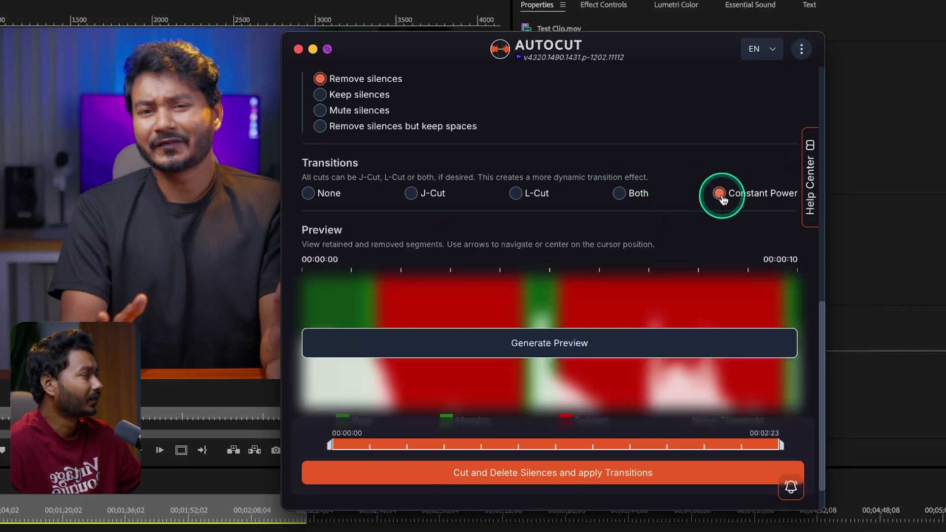
scroll(553, 270, down, 1)
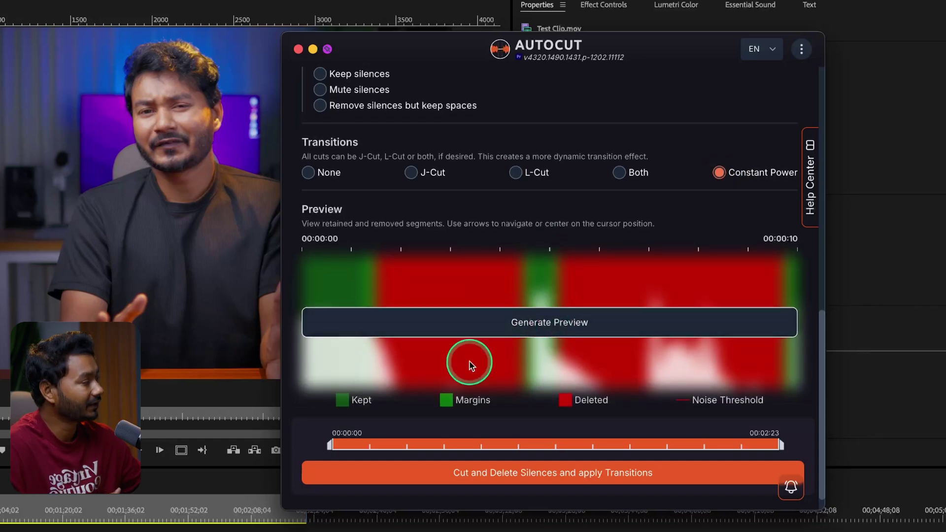
click(538, 325)
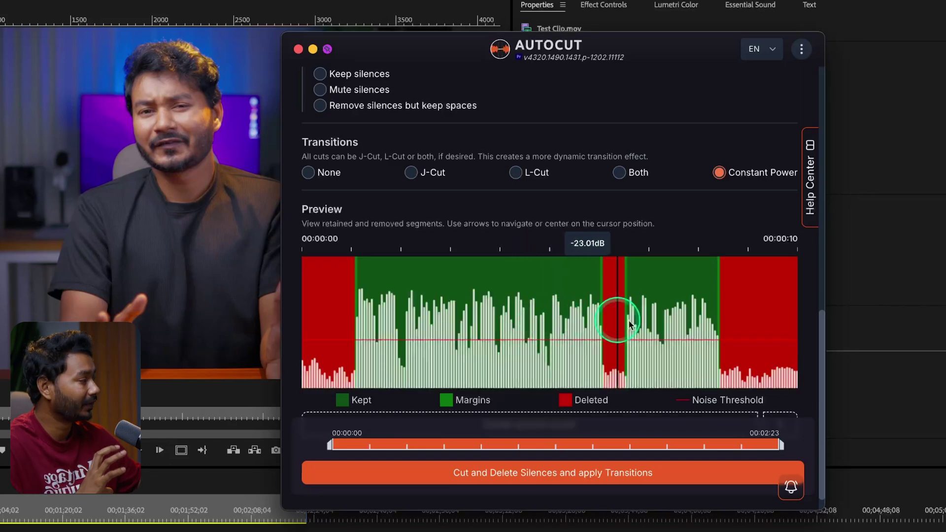
scroll(588, 329, down, 1)
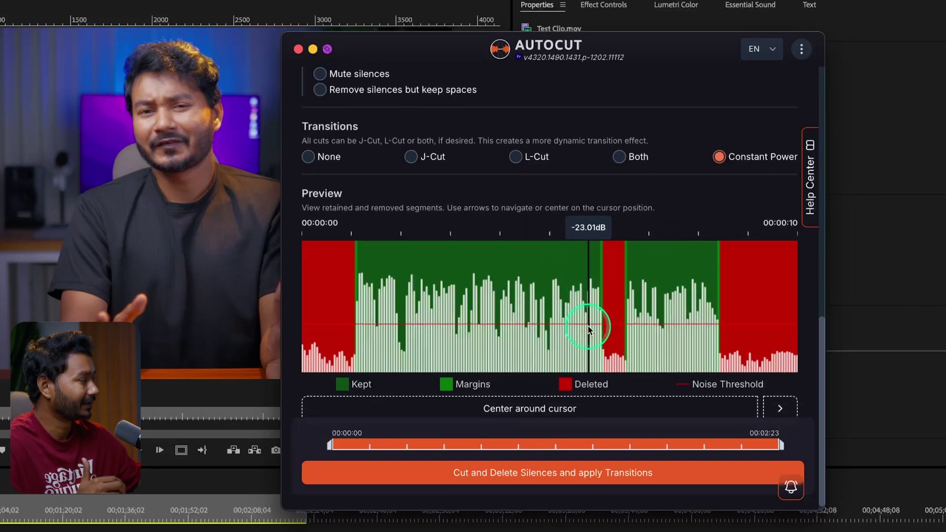
click(777, 398)
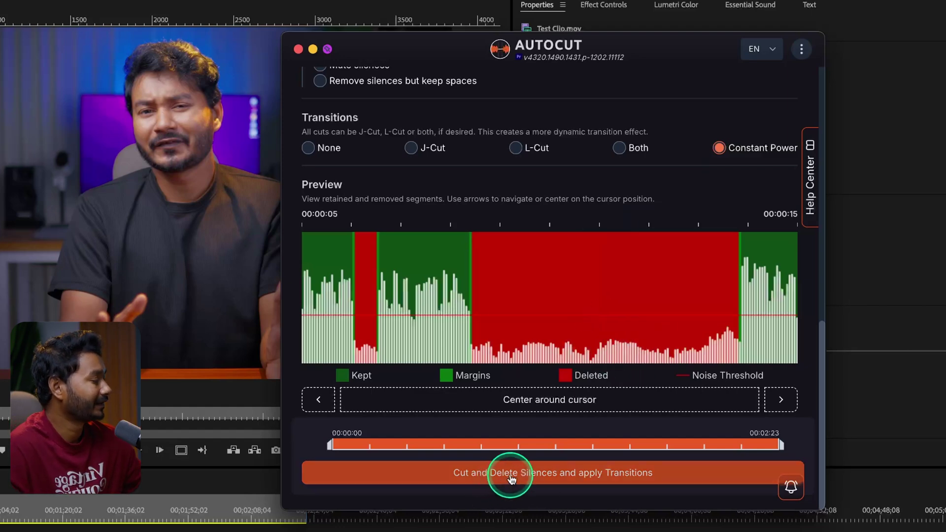
Step: Cut and delete the silences with Constant Power transitions applied, and dismiss the completion report
click(596, 476)
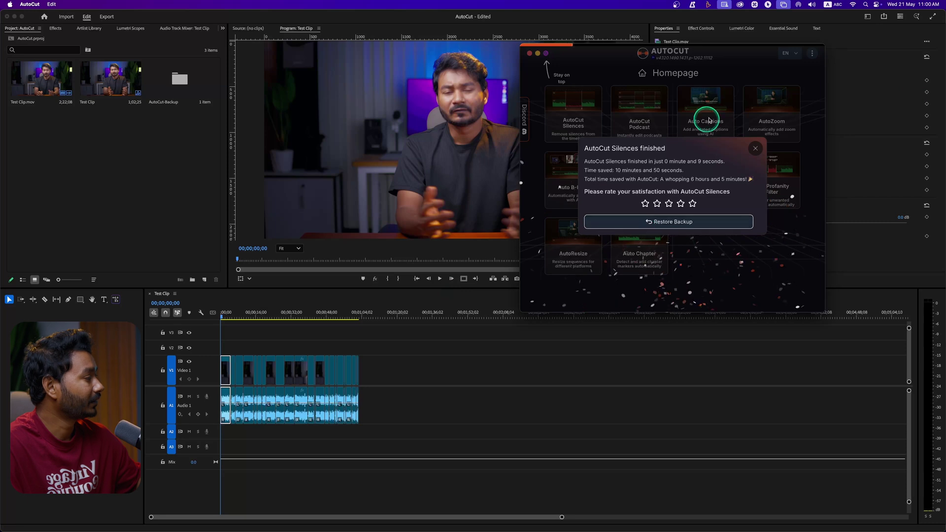
click(752, 147)
Step: Play the trimmed sequence from its start to review the cuts, and stop at about 00;00;21;12
click(202, 316)
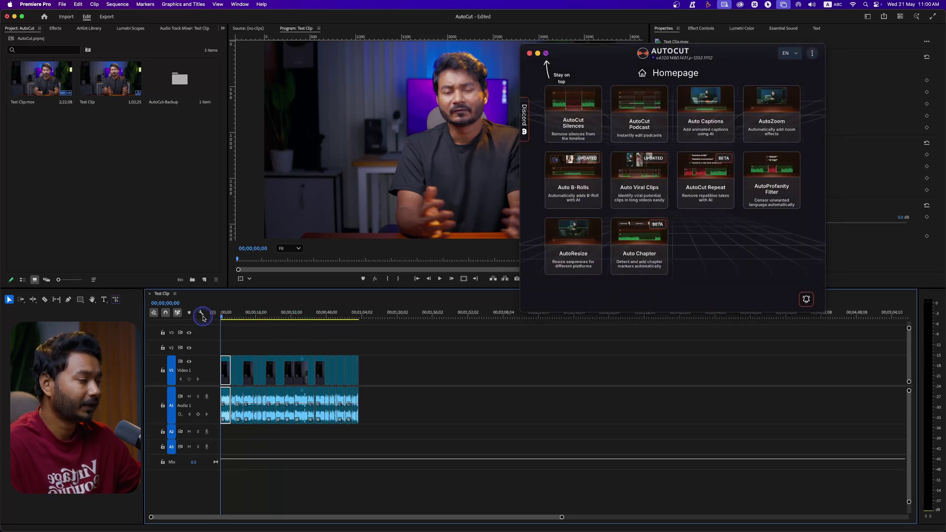
key(space)
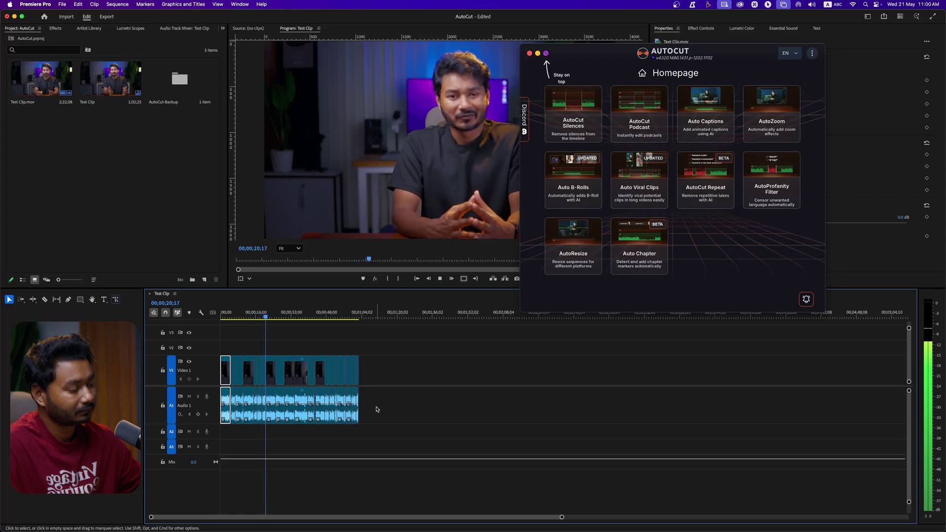
key(space)
click(375, 409)
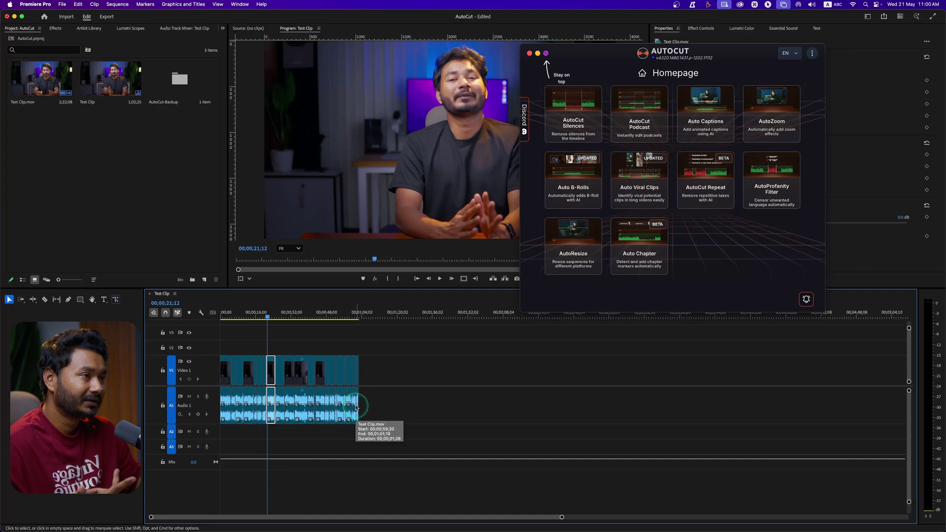
click(364, 400)
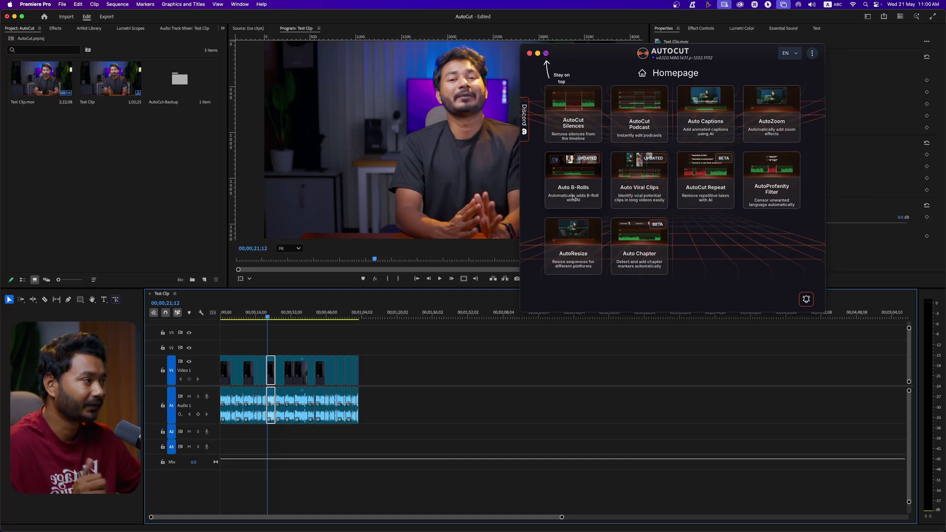
Step: Mark the whole edit, up to 00;01;02;25, as the In/Out range and open the Auto B-Rolls tool
click(569, 444)
key(End)
click(457, 413)
key(Up)
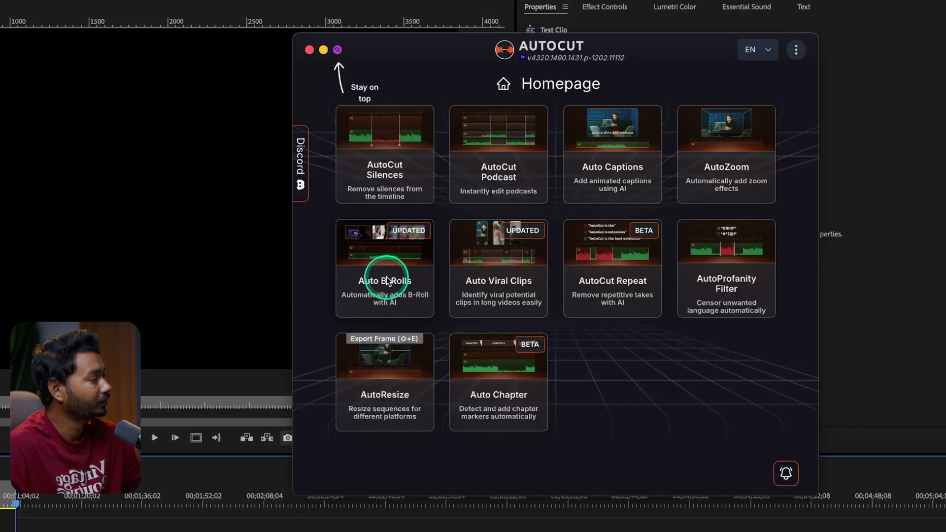
click(387, 280)
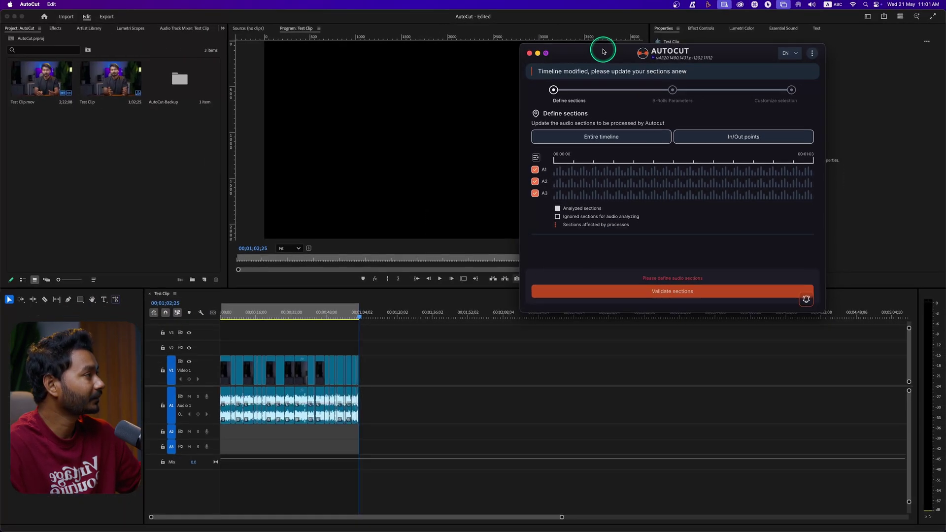
Step: Define the B-roll sections from the In/Out points with only audio track A1 included, and validate them
drag(434, 39, 331, 144)
drag(542, 108, 566, 110)
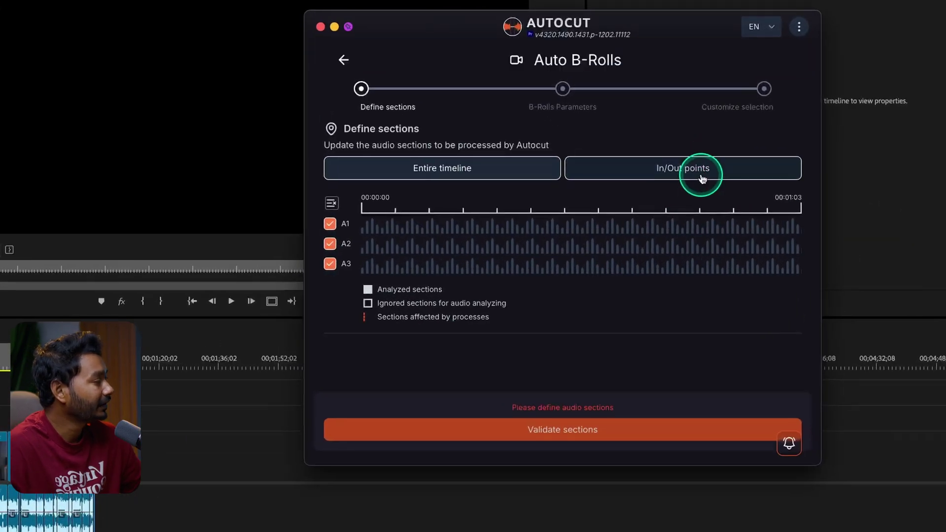
click(703, 179)
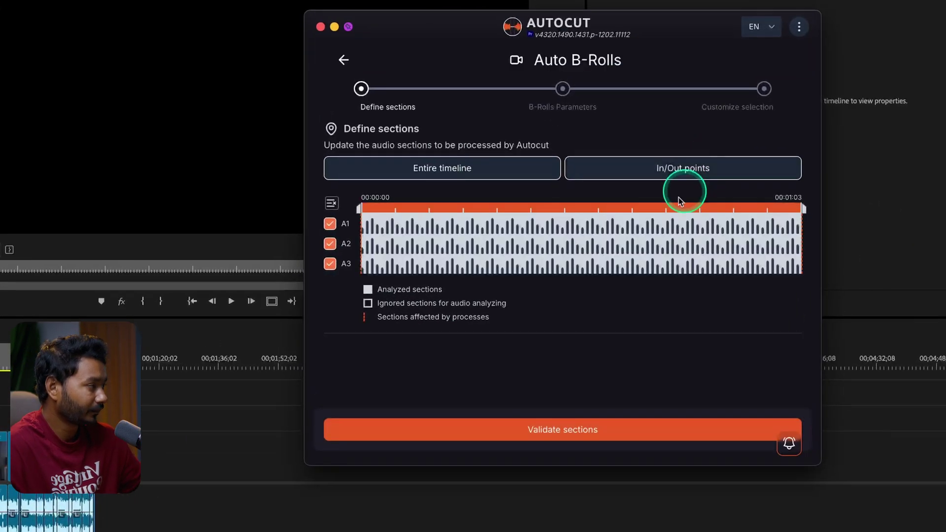
click(329, 263)
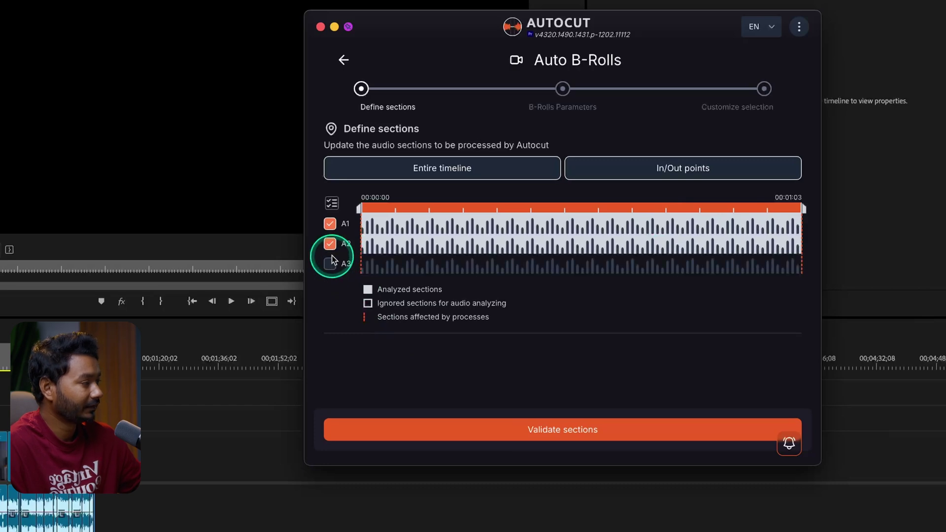
click(329, 244)
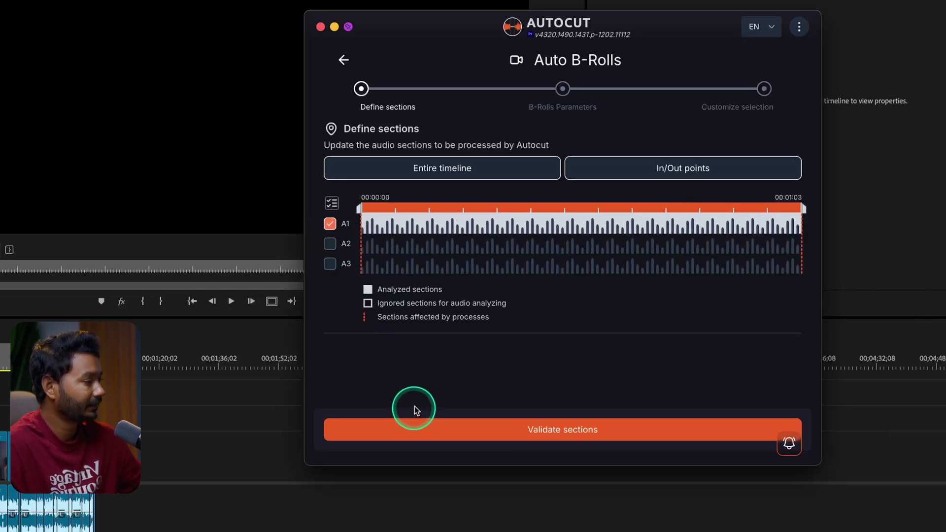
click(516, 434)
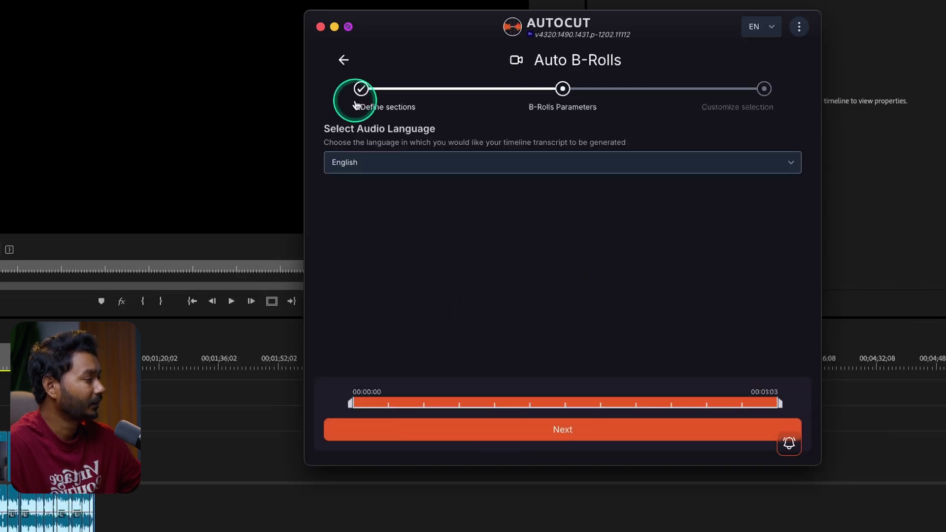
Step: Browse the available audio languages, keep English for the transcript, and continue to the selection customization
click(503, 165)
scroll(511, 206, down, 5)
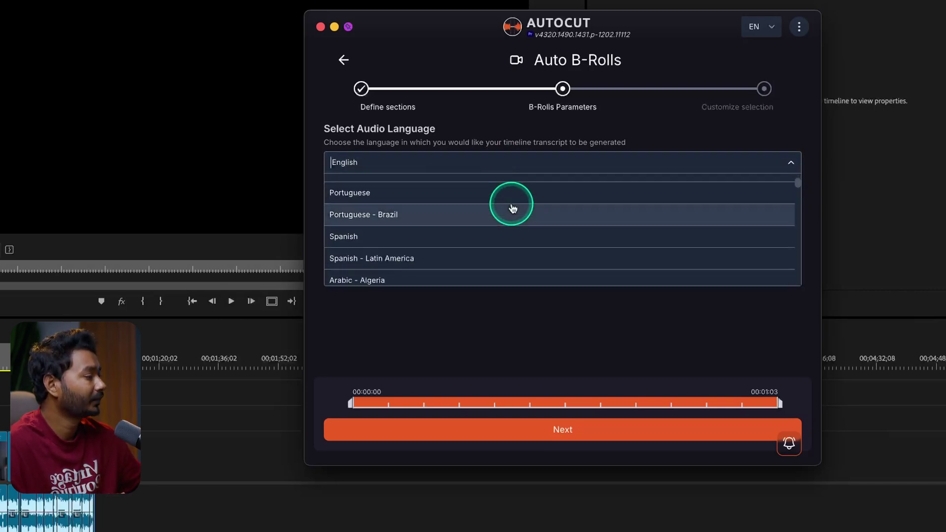
scroll(512, 208, down, 10)
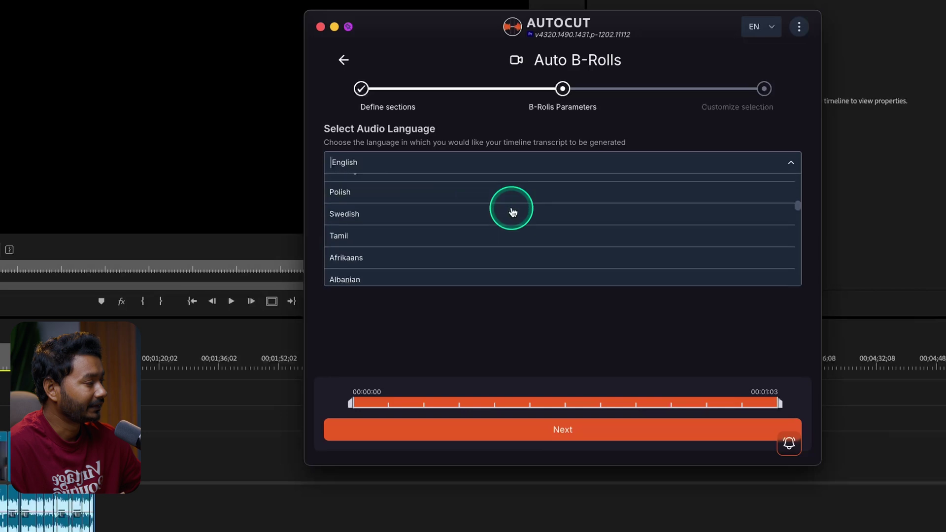
scroll(513, 210, down, 3)
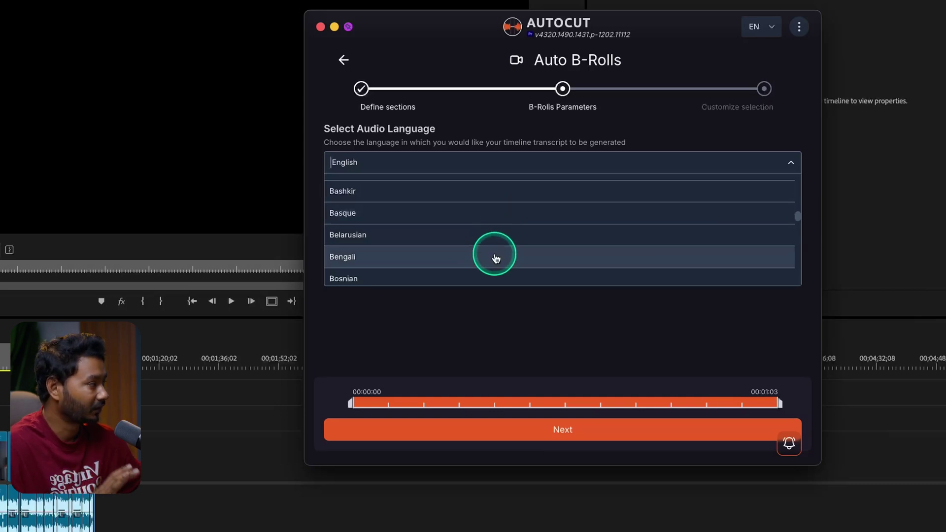
scroll(507, 232, down, 15)
scroll(512, 217, up, 15)
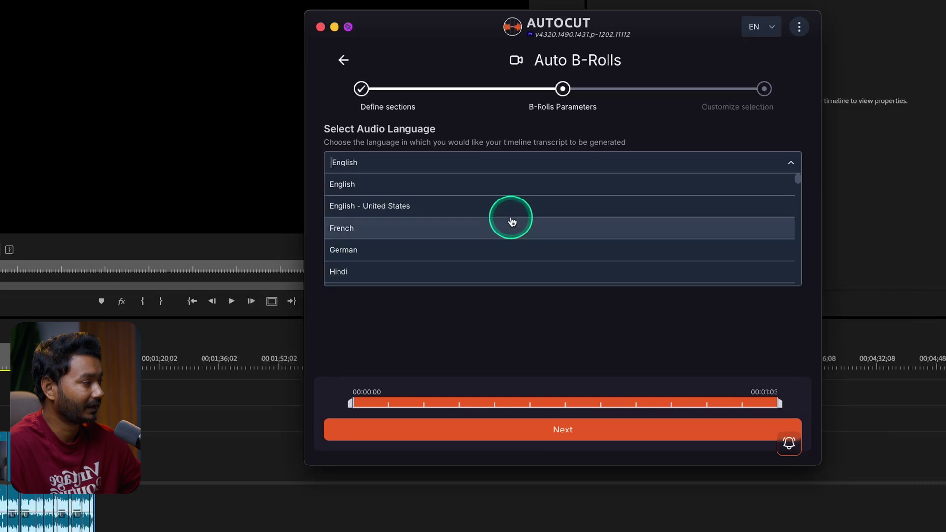
click(504, 331)
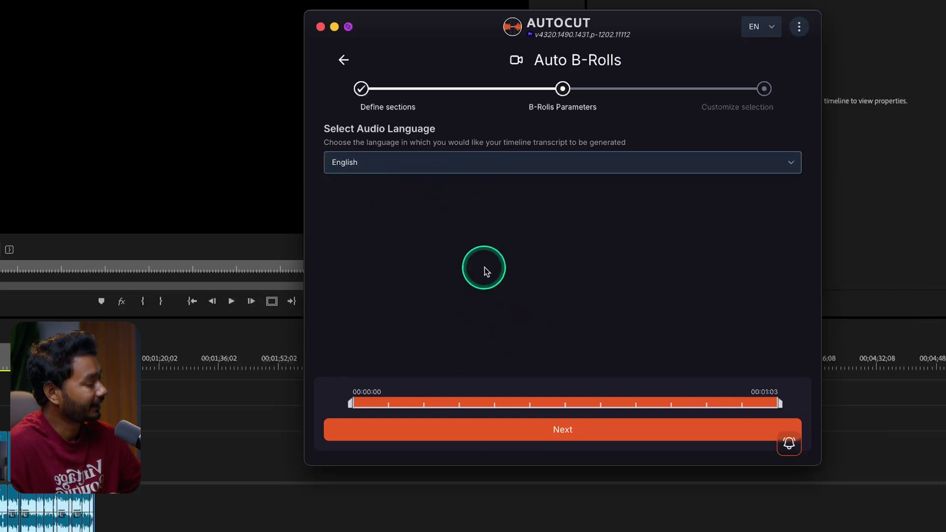
click(579, 440)
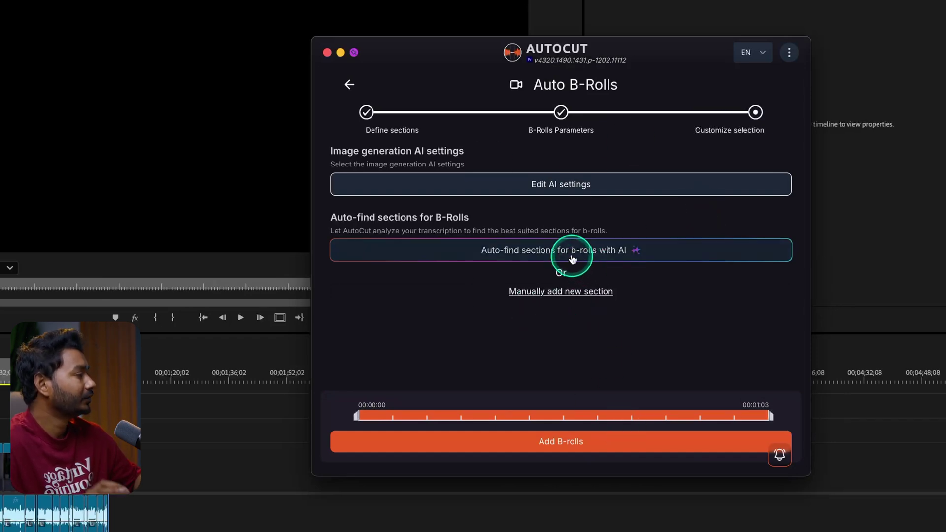
Step: Review the presets, image style and fine-tuning text of the image generation AI settings, and close them unchanged
click(548, 191)
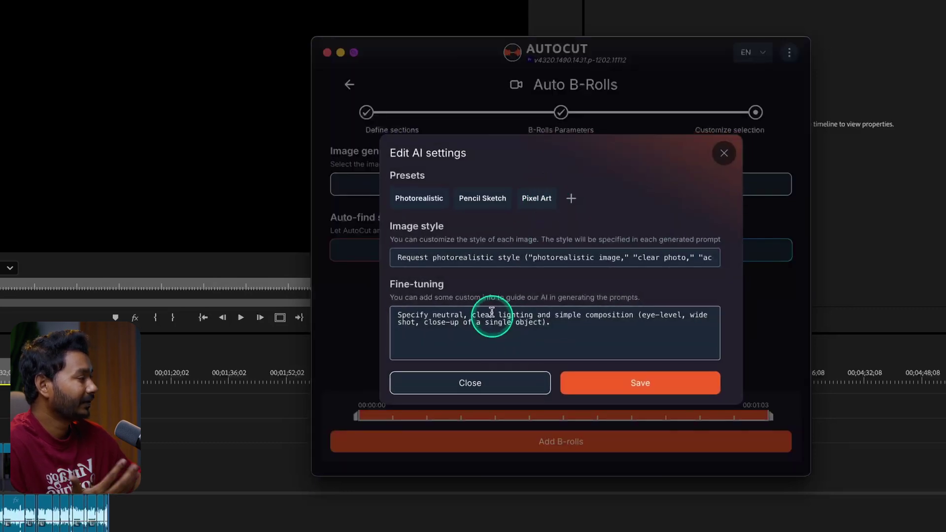
click(492, 393)
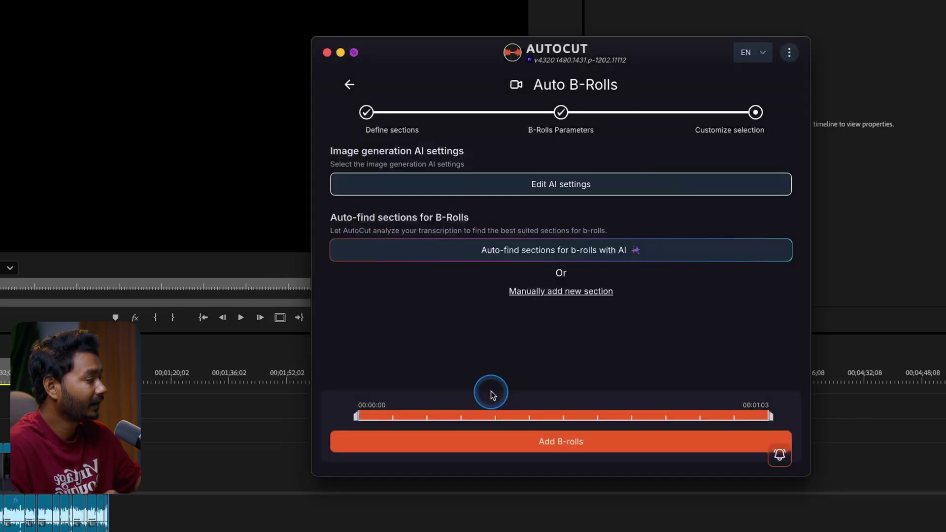
Step: Auto-find sections for B-rolls with AI and review the suggested transcript passages and their timings
click(571, 261)
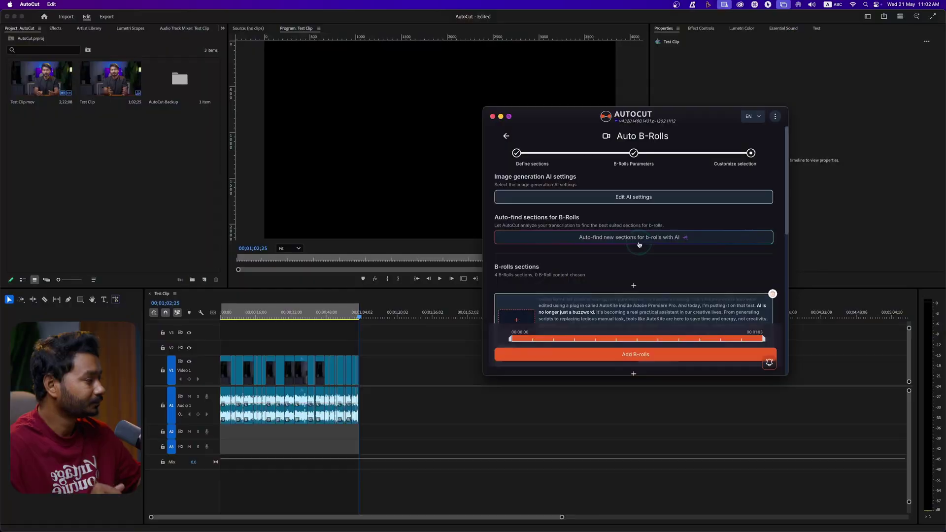
scroll(652, 297, down, 2)
scroll(565, 255, down, 8)
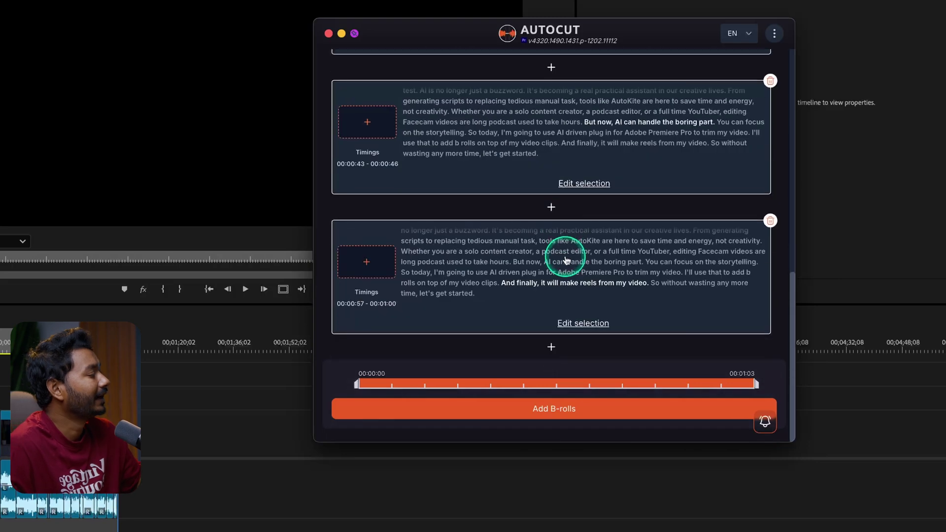
scroll(566, 261, up, 6)
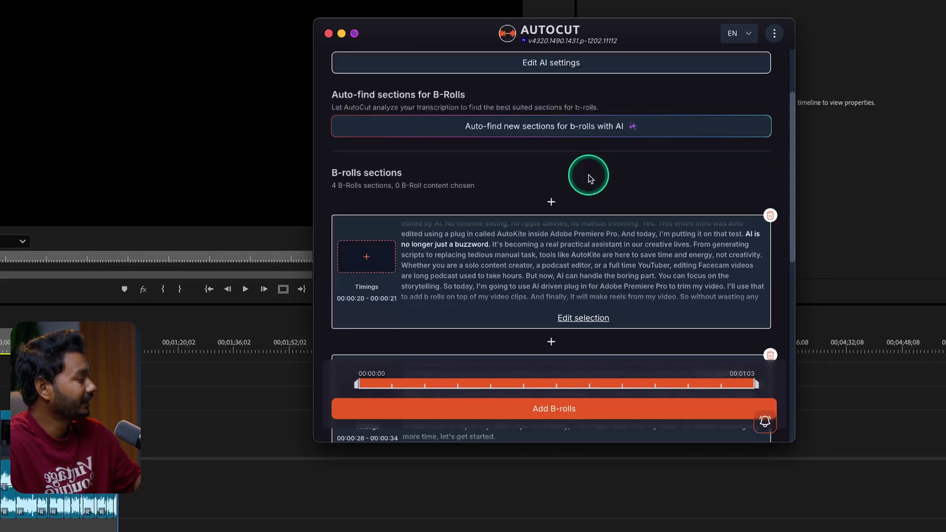
scroll(589, 183, down, 6)
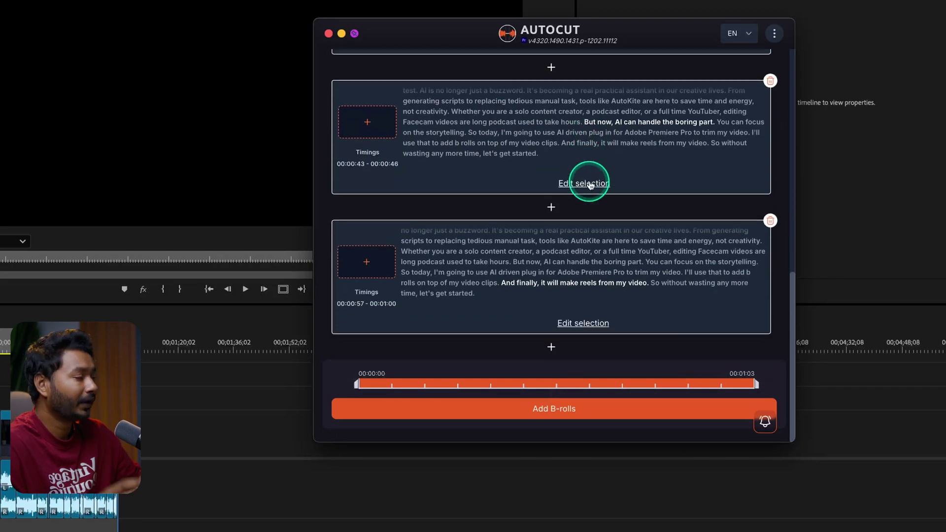
scroll(590, 189, up, 8)
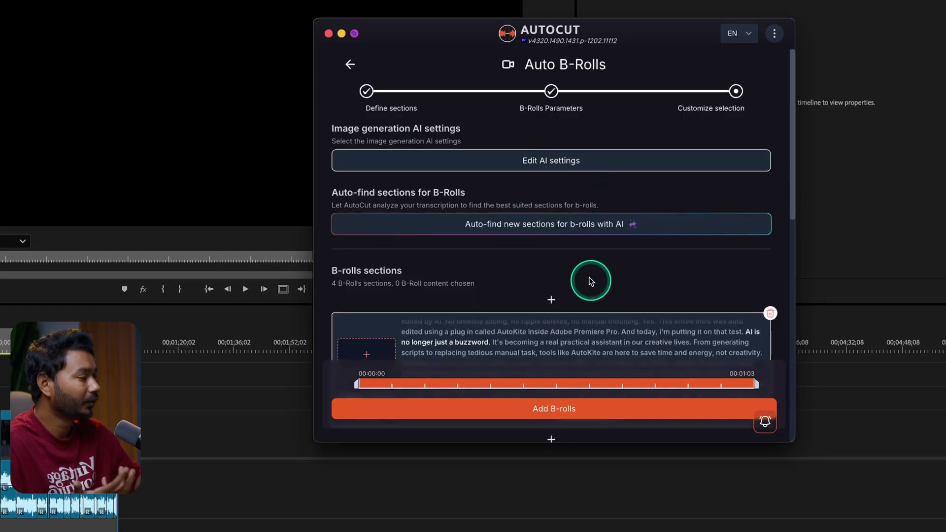
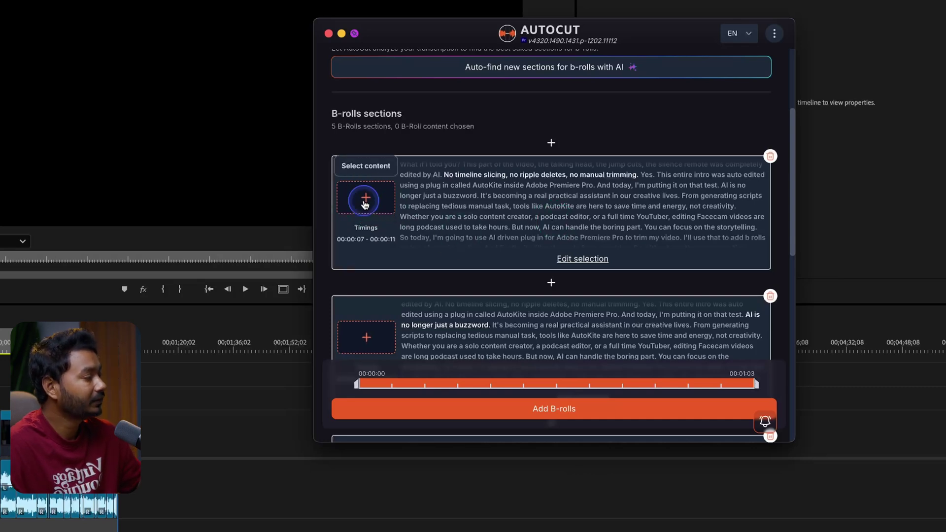
Step: Open content selection for the B-roll section at 00:00:07–00:00:11 and search the existing stocks for "Computer video edit"
click(365, 200)
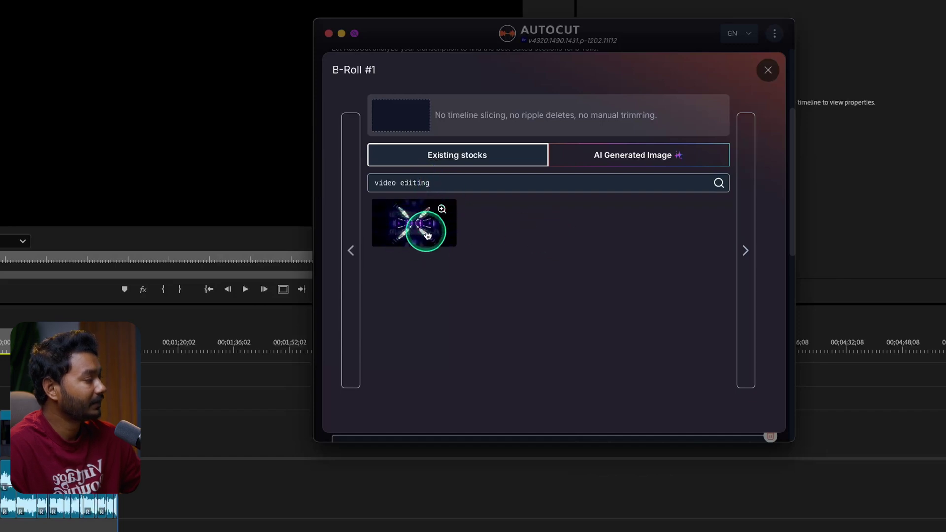
triple_click(412, 184)
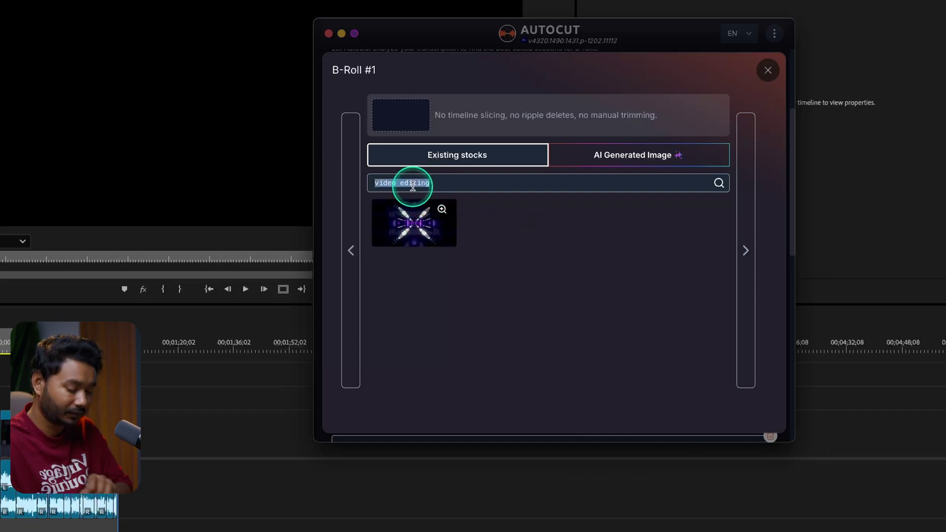
text(Computer)
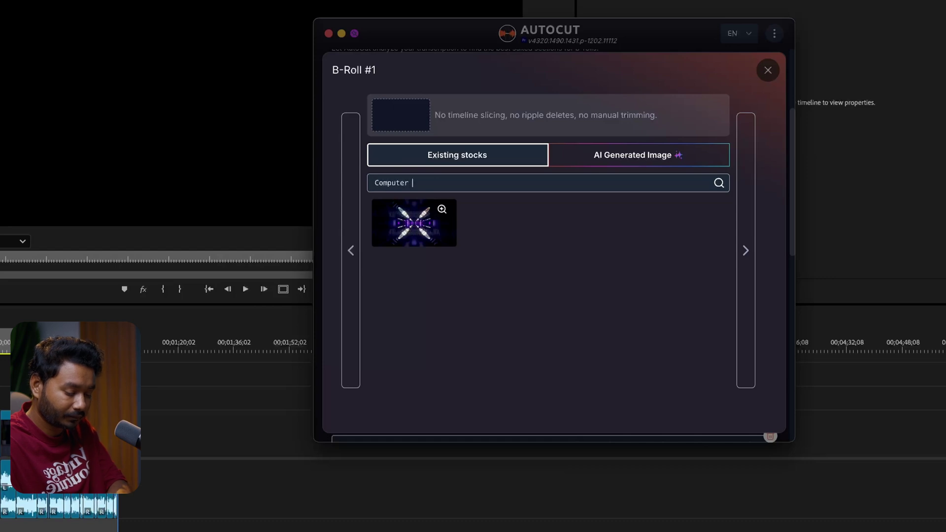
key(Return)
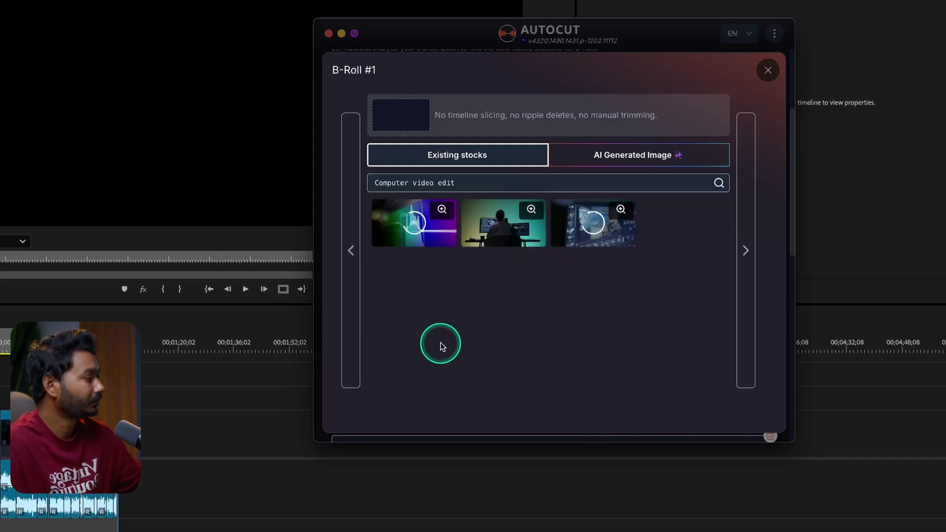
Step: Choose the third stock clip, showing an editing screen, as B-roll #1 and close its content selection
click(590, 234)
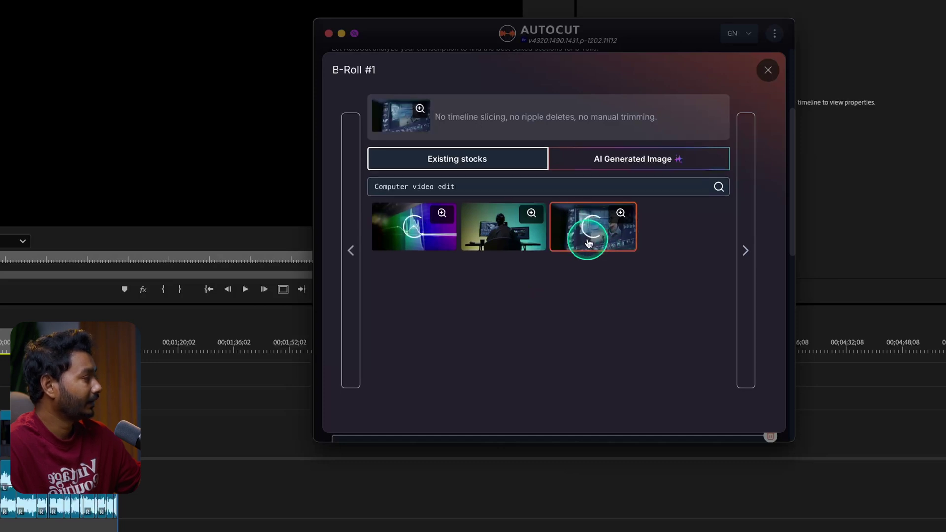
click(766, 70)
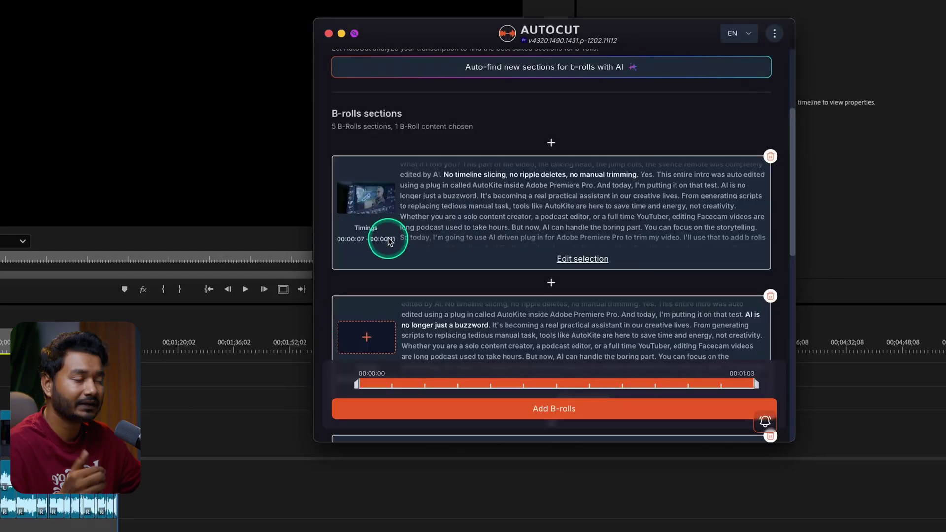
Step: Open content selection for the B-roll section at 00:00:20–00:00:21 and search the existing stocks for "AI"
scroll(418, 283, down, 2)
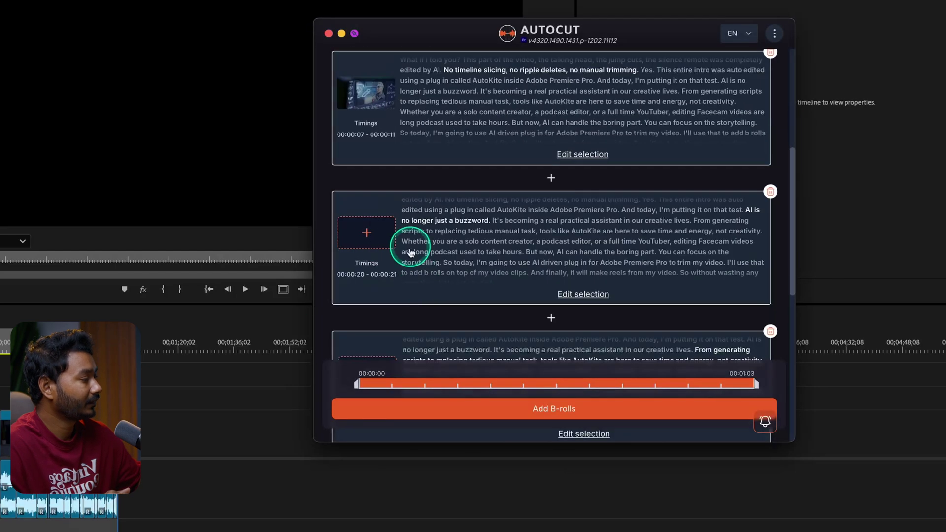
click(367, 244)
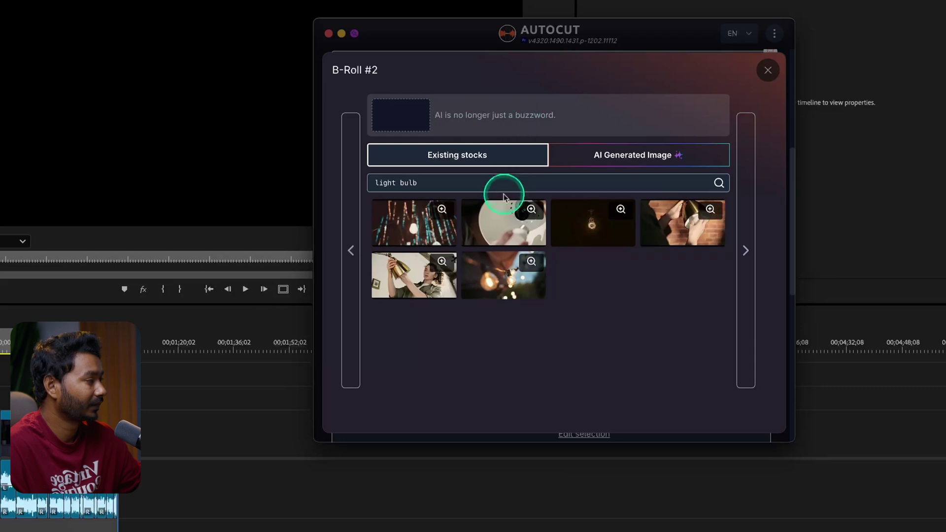
click(443, 185)
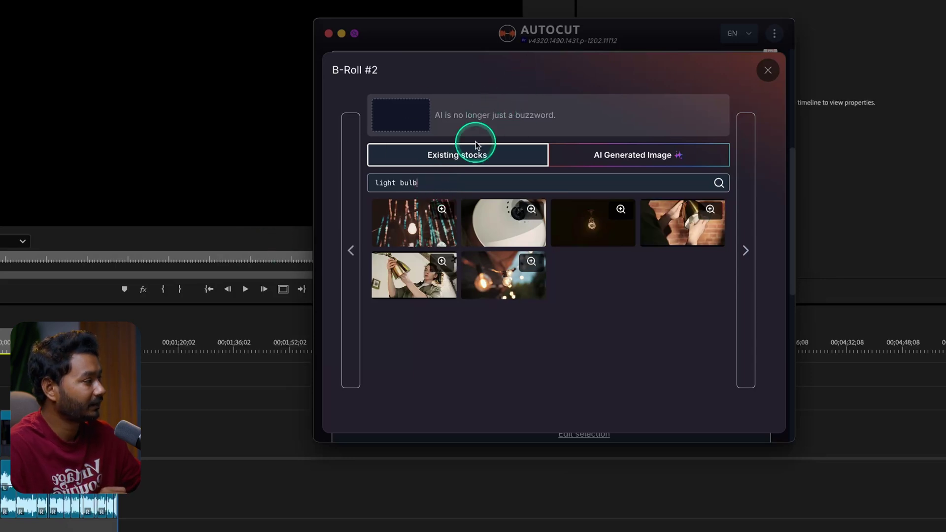
drag(427, 181, 375, 184)
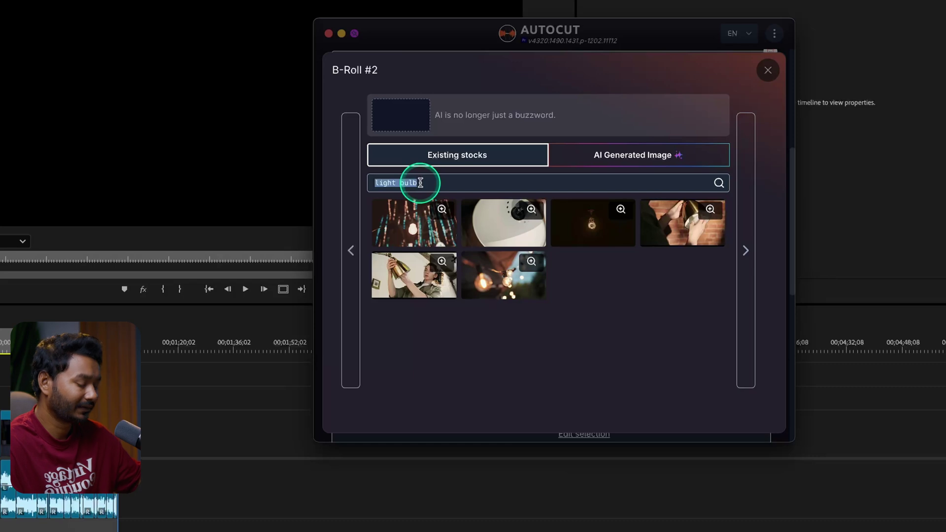
text(AI)
key(Return)
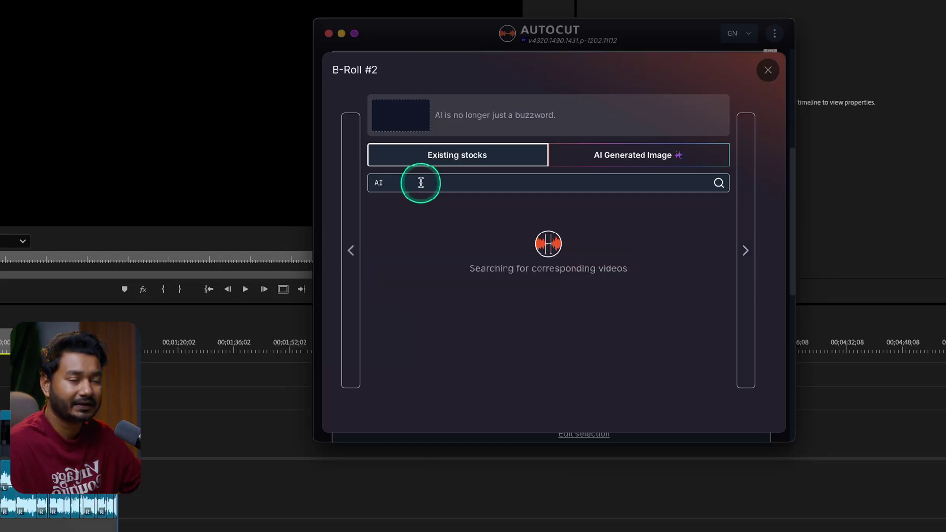
Step: Generate an AI image for B-roll #2 from the prompt "An AI robot is editing video"
click(615, 161)
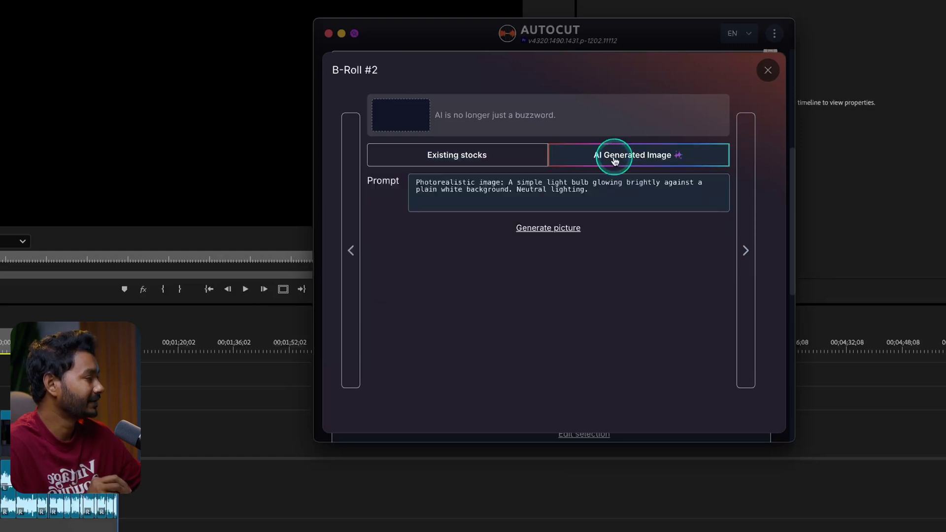
drag(604, 192, 375, 170)
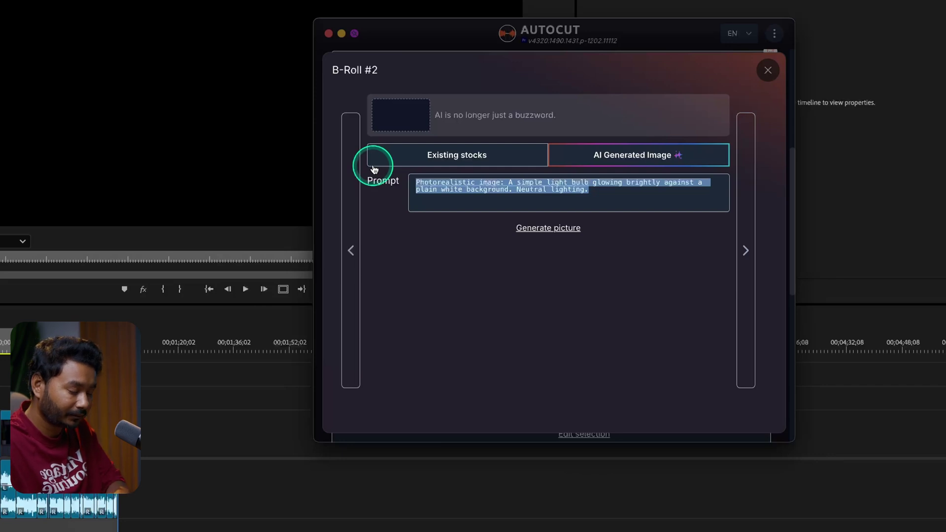
text(An AI robot is editing video)
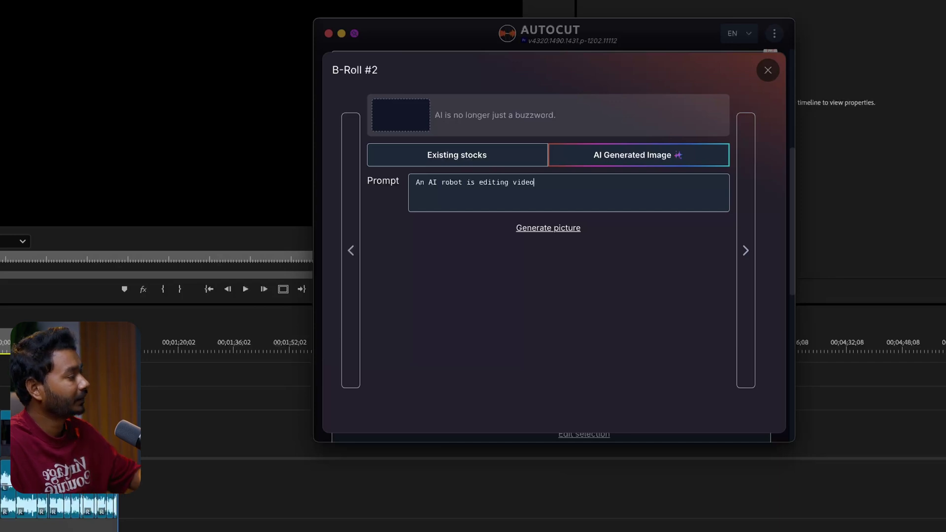
click(529, 228)
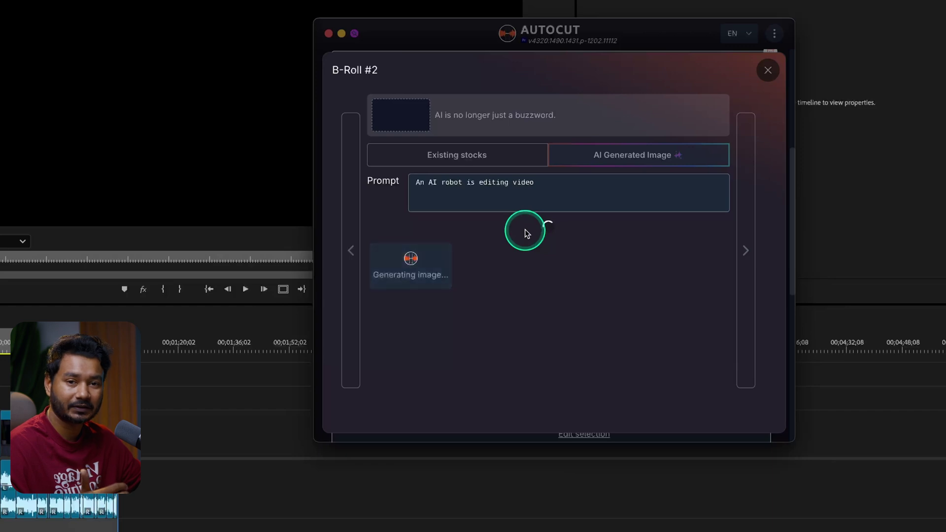
click(178, 281)
click(533, 309)
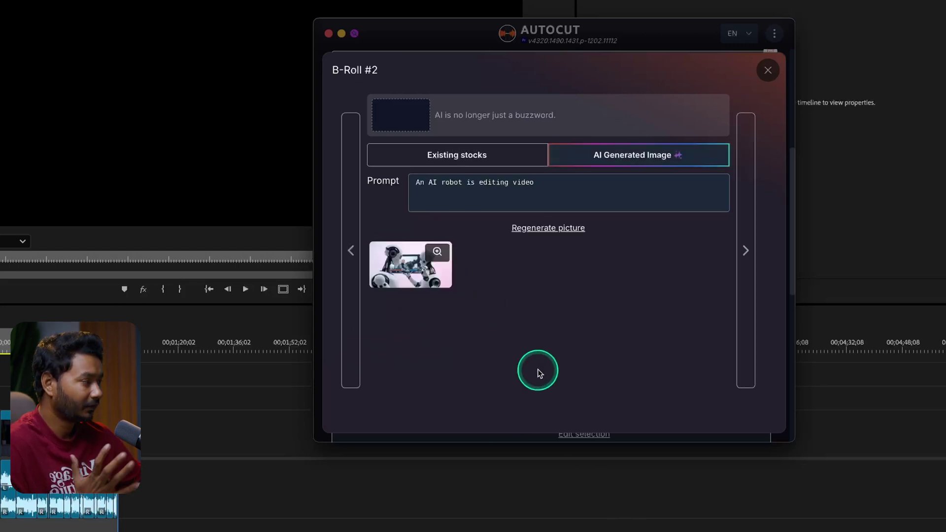
Step: Inspect the generated two-robot image in the enlarged preview and close the preview
click(416, 295)
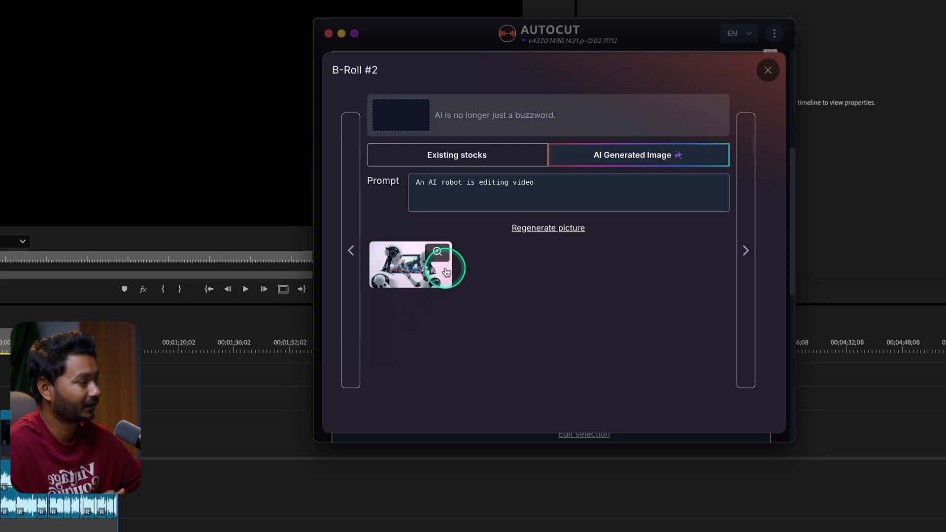
click(422, 280)
click(437, 252)
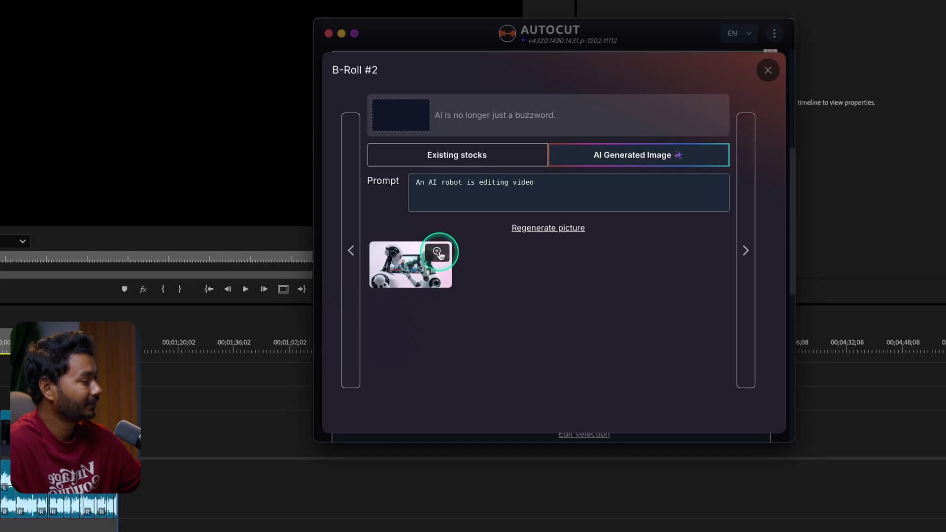
click(805, 202)
click(387, 257)
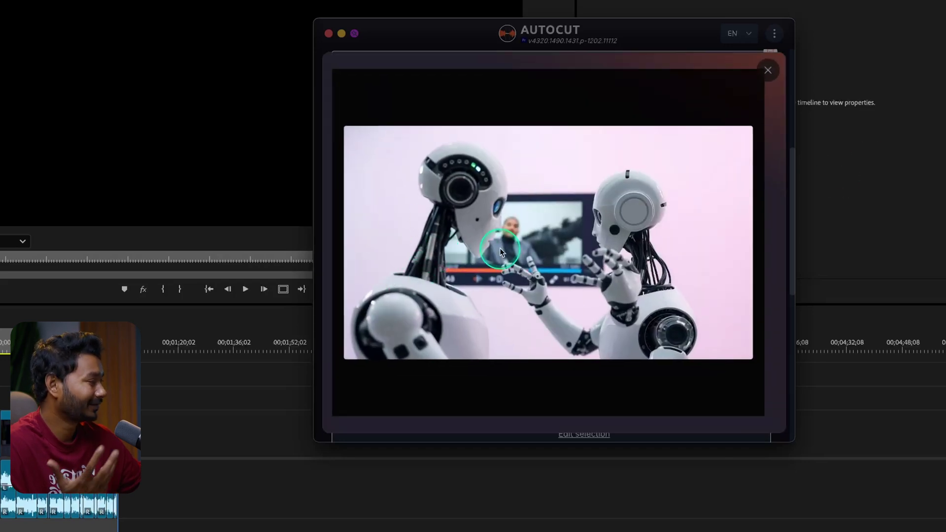
click(767, 69)
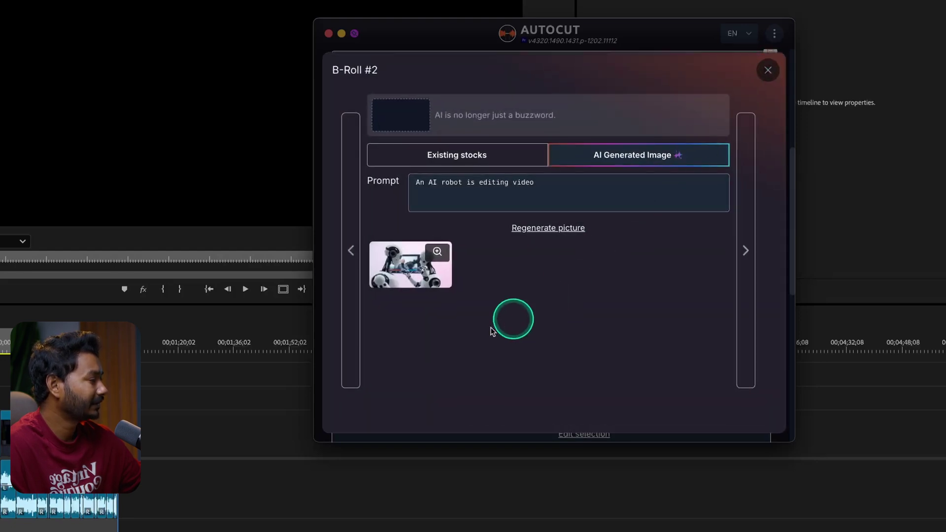
Step: Extend the image prompt to "An AI robot is editing video in front of a computer" and regenerate the picture
click(537, 189)
click(535, 192)
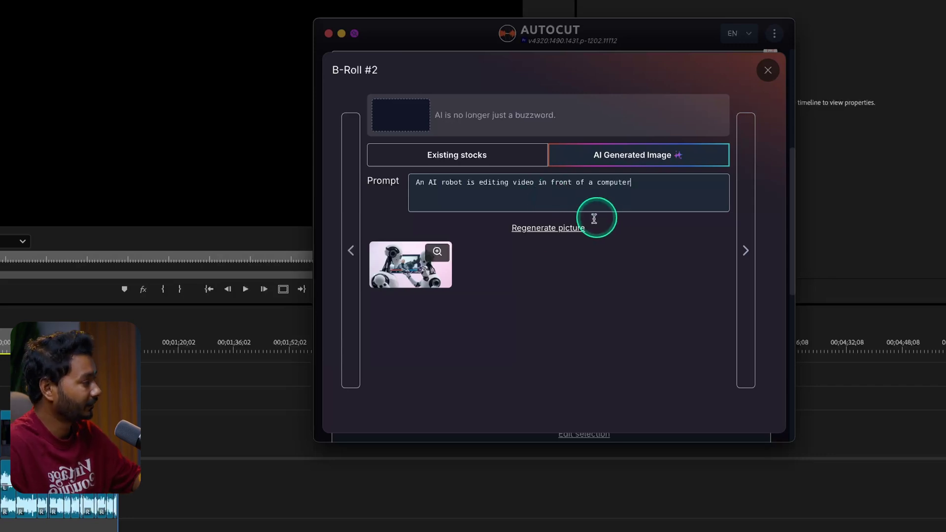
click(559, 229)
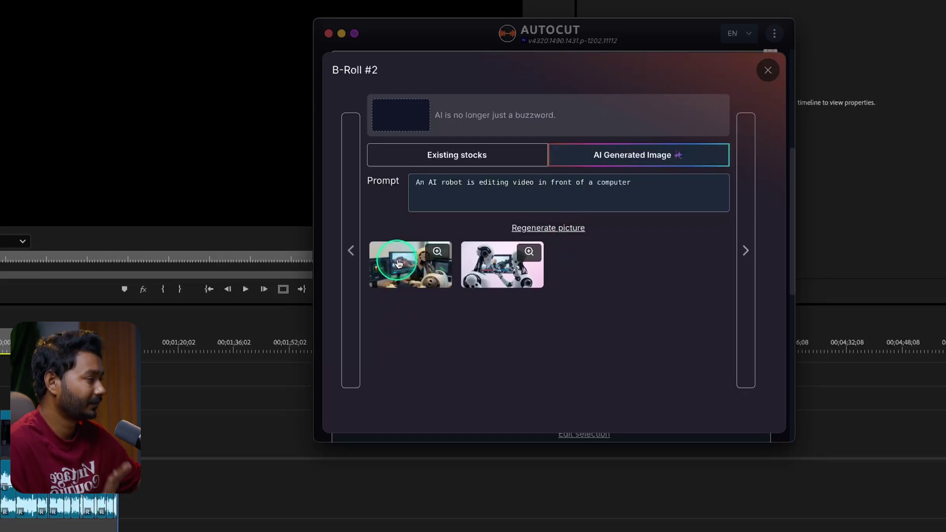
Step: Choose the newly generated robot-at-computer image for B-roll #2, check its enlarged preview, and close the content selection
click(399, 263)
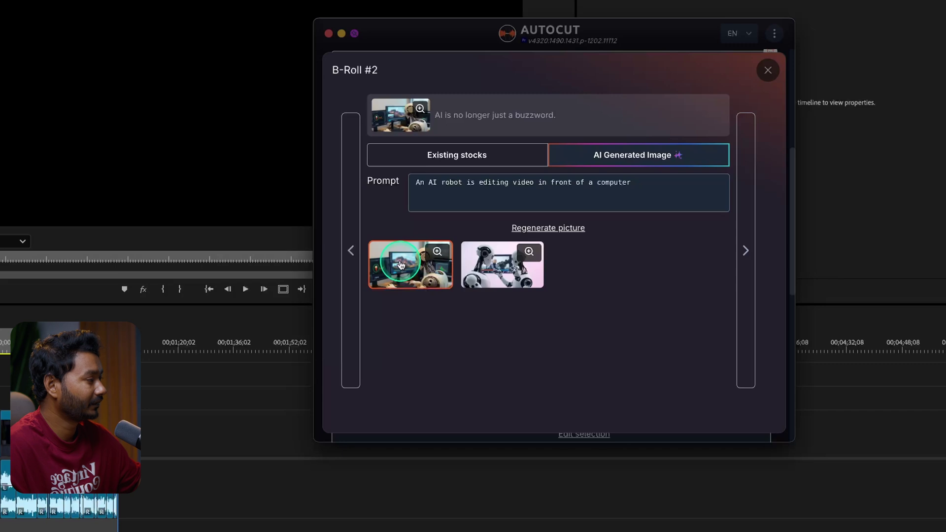
click(437, 252)
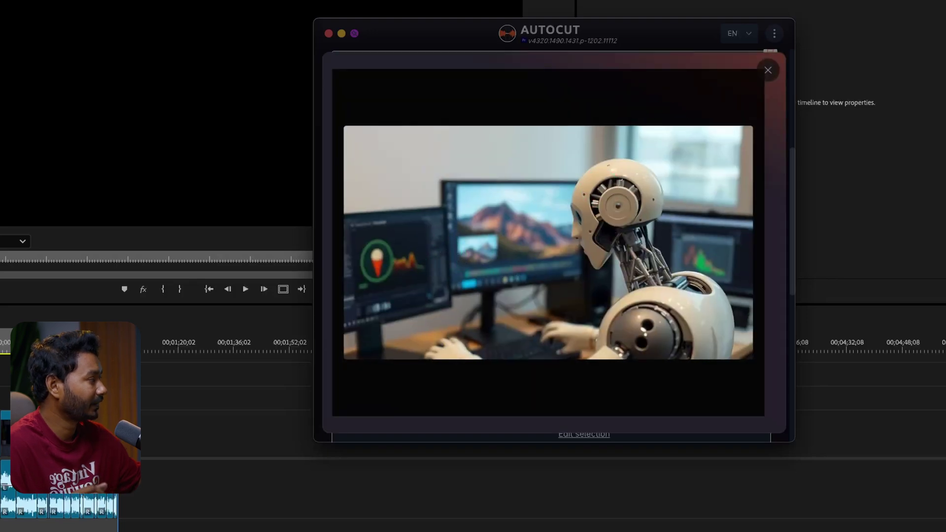
click(768, 71)
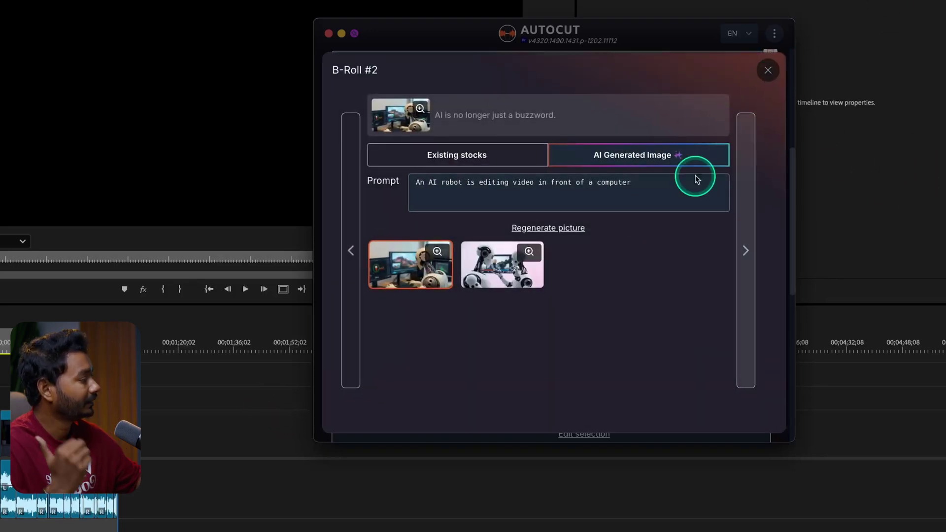
click(768, 71)
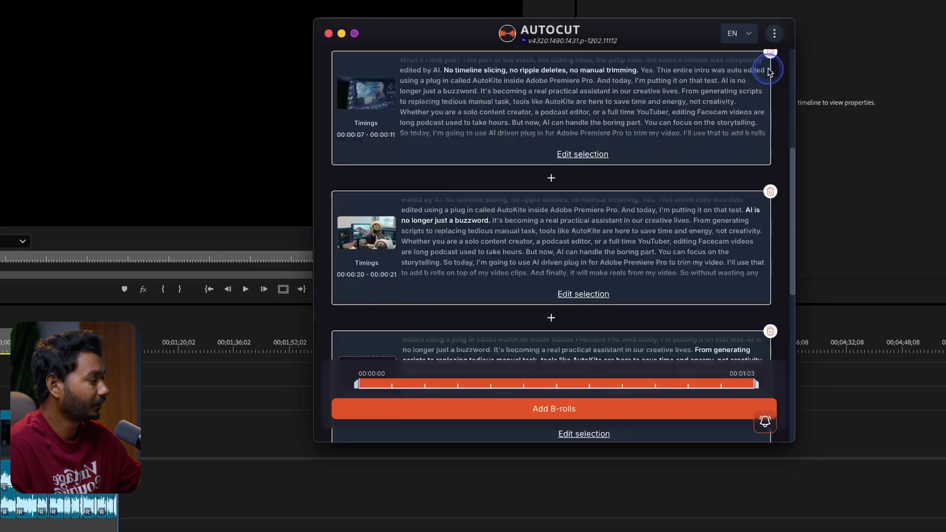
Step: For the B-roll section at 00:00:26–00:00:34, search the existing stocks for "Writing script" and choose the first clip of a hand writing
scroll(481, 238, down, 3)
click(481, 238)
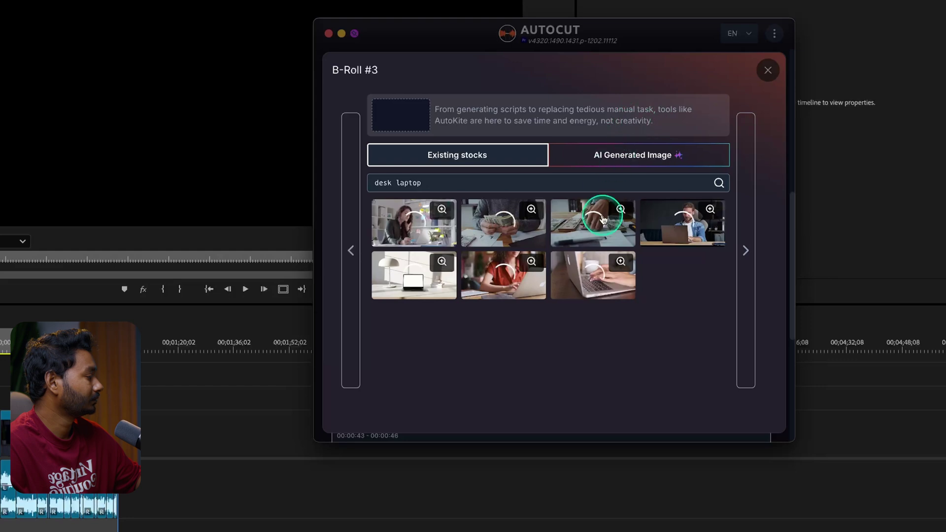
drag(506, 177, 345, 186)
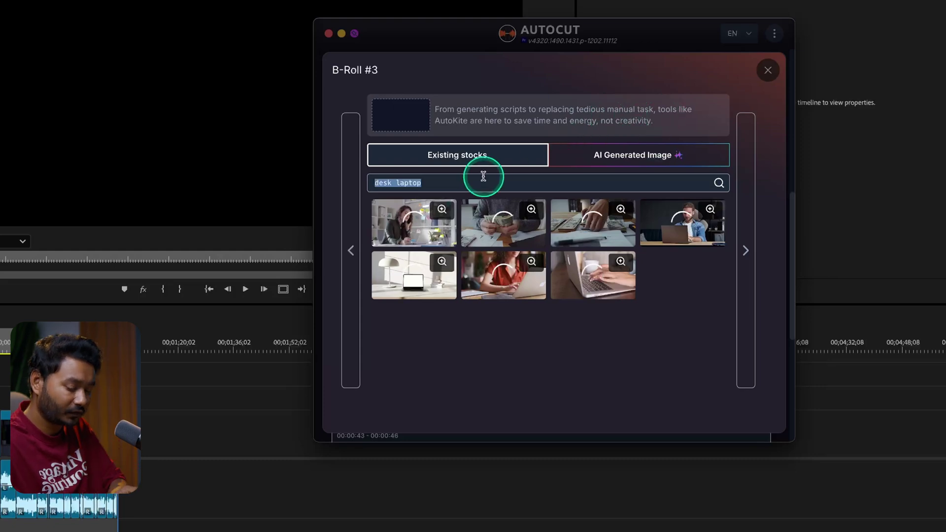
text(Writing script)
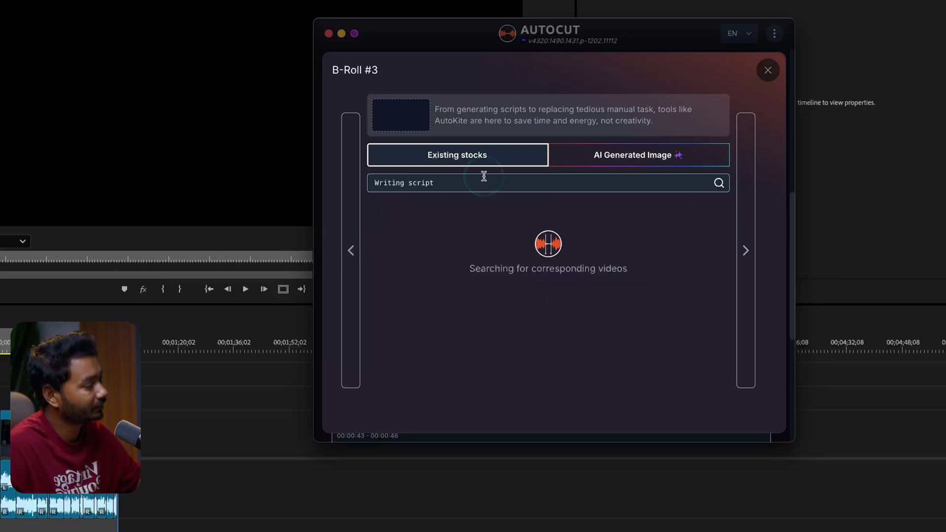
click(429, 224)
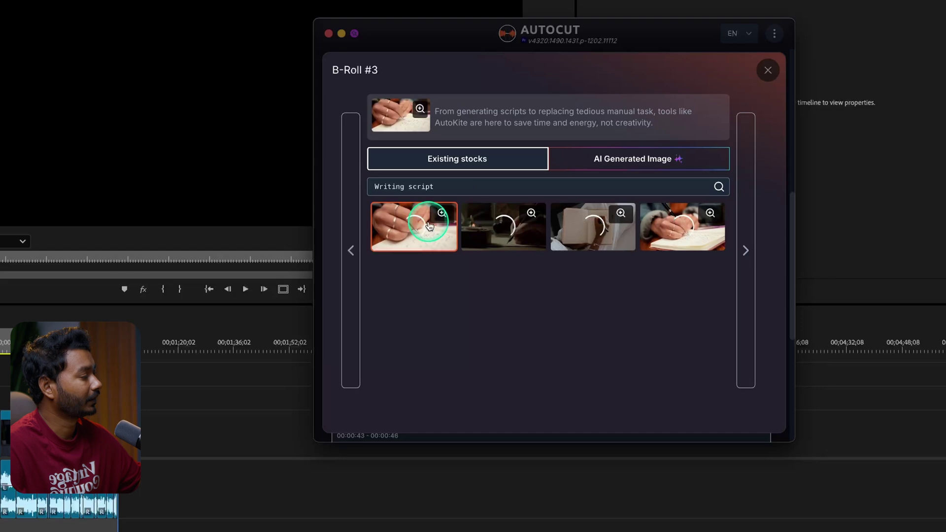
click(761, 78)
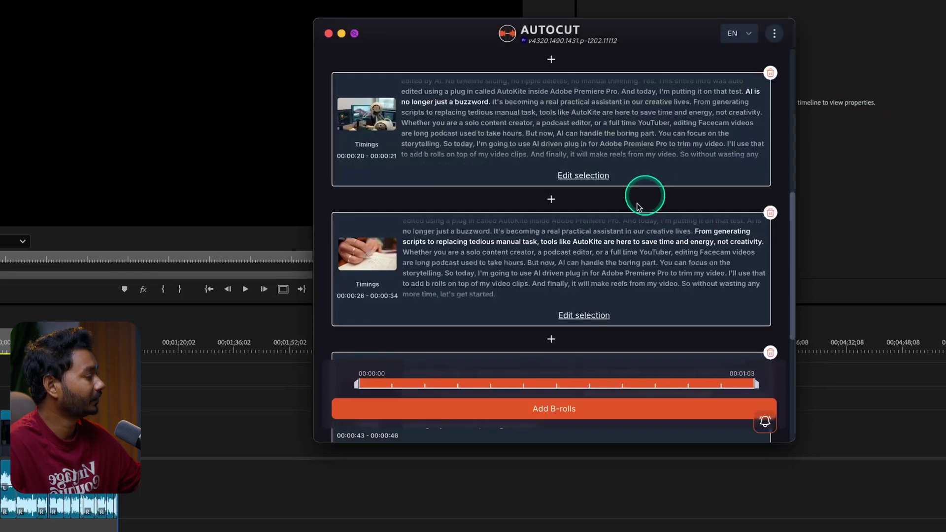
Step: For the B-roll section at 00:00:43–00:00:46, generate and assign an AI image from the prompt "AI robot is writing script"
scroll(621, 216, down, 3)
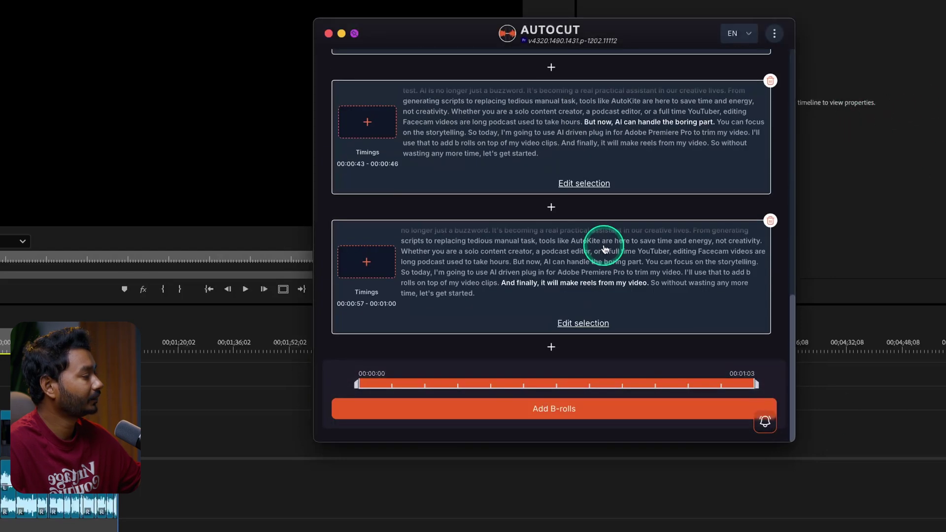
click(380, 121)
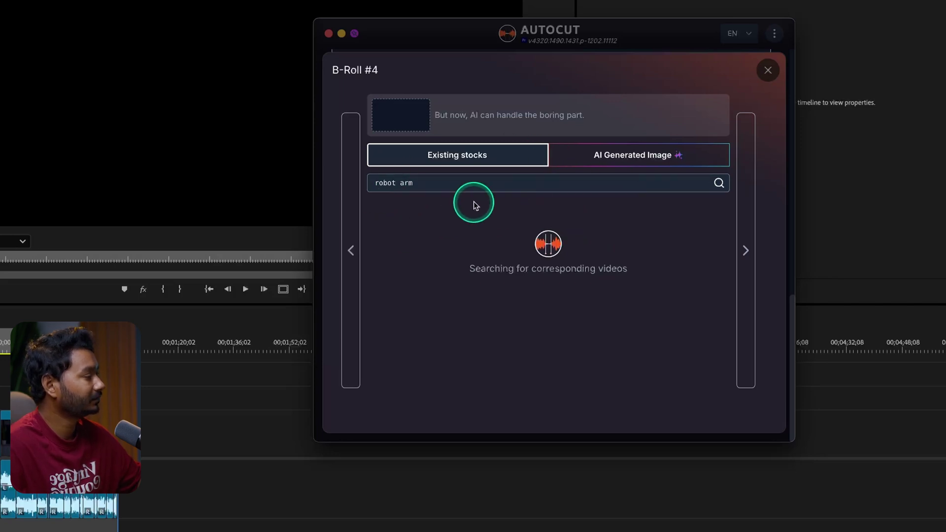
triple_click(467, 183)
click(563, 157)
click(547, 192)
text(AI robot is writi)
text(ipt)
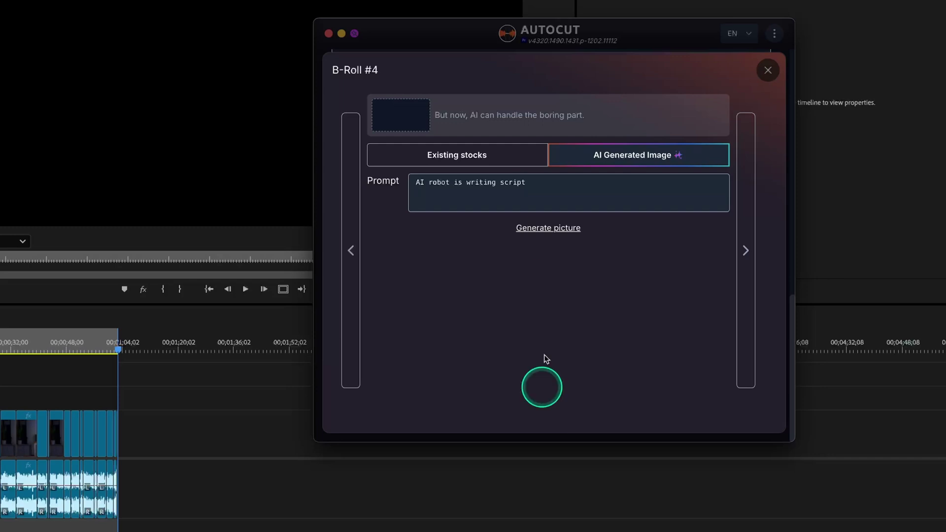
click(547, 228)
key(Escape)
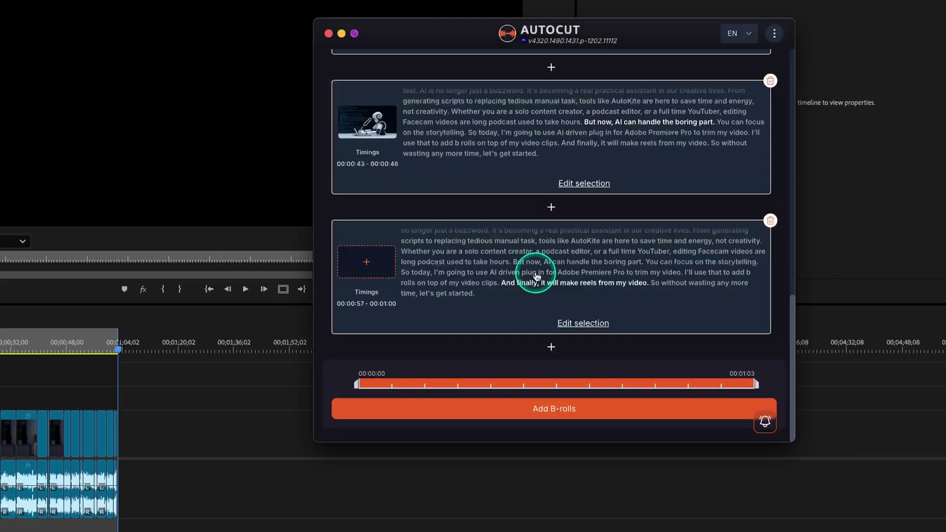
Step: For the B-roll section at 00:00:57–00:01:00, search the existing stocks for "Scrolling phone" and choose the third clip
click(539, 274)
click(414, 149)
text(Scrolling phone)
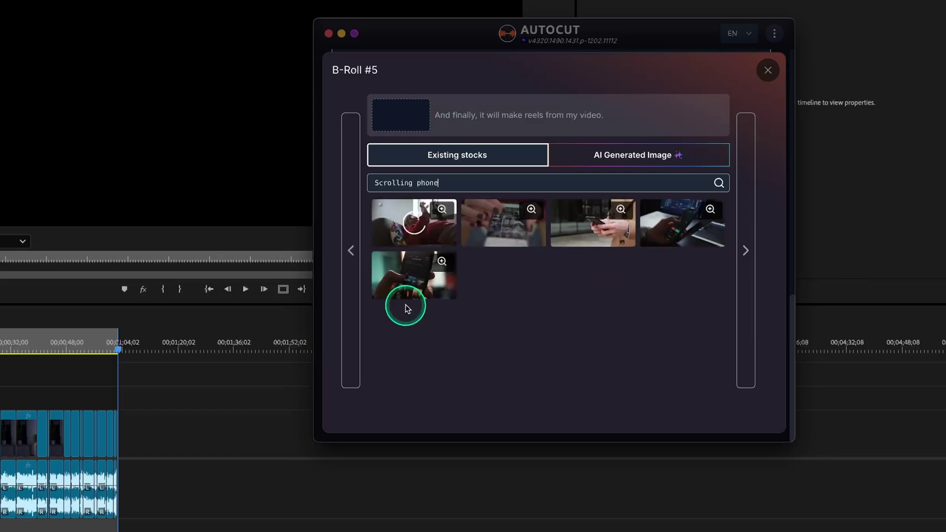
click(592, 222)
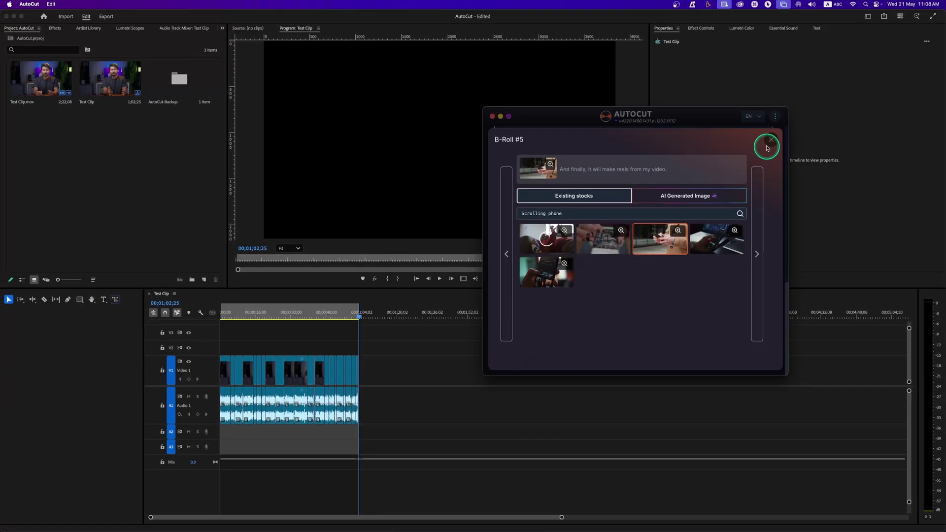
click(768, 70)
scroll(608, 231, up, 10)
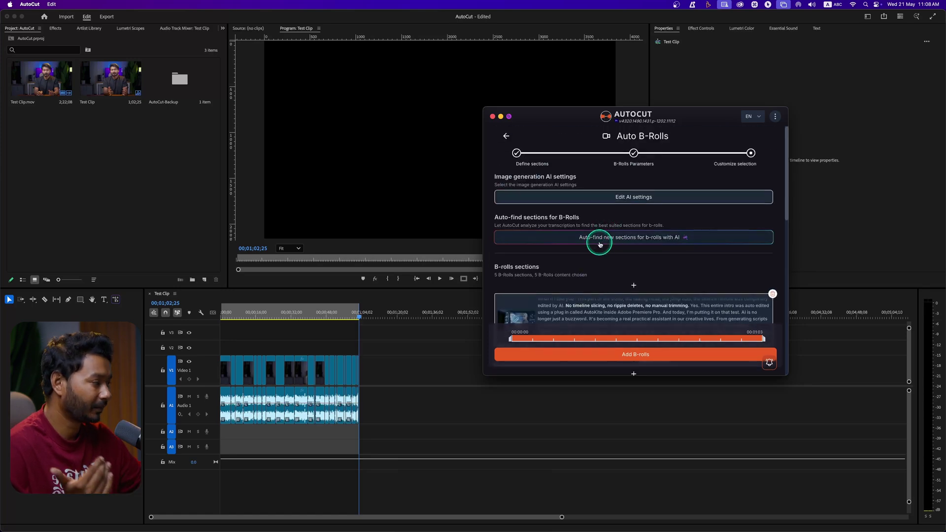
scroll(617, 243, down, 10)
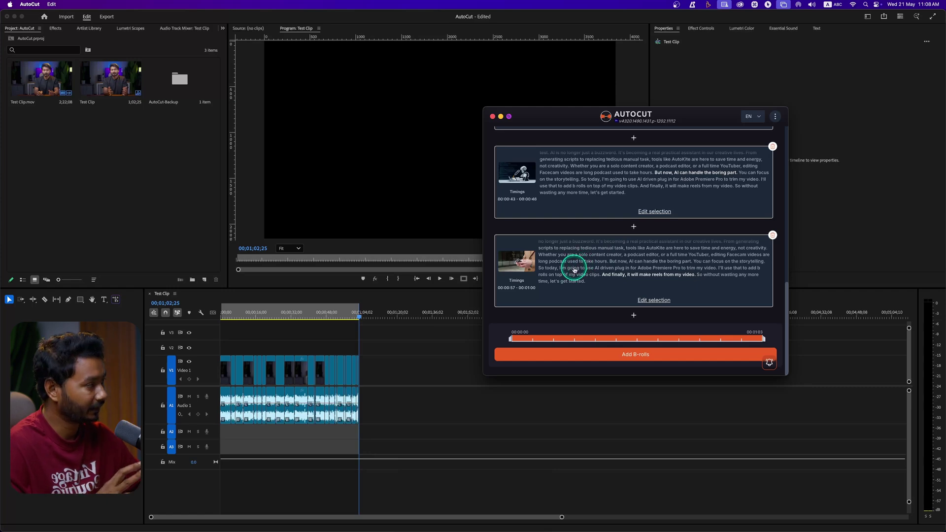
Step: Add the chosen B-rolls to the timeline and dismiss the Auto B-Rolls completion summary
click(604, 351)
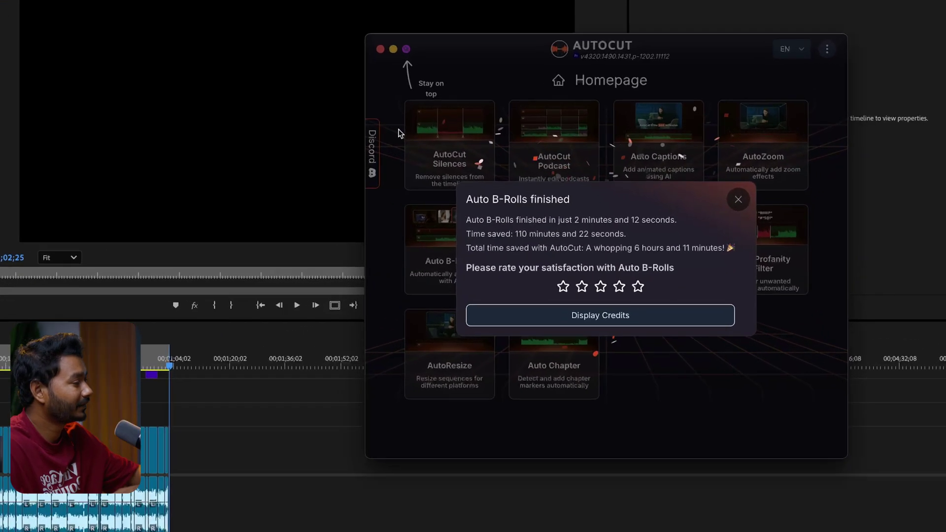
click(740, 199)
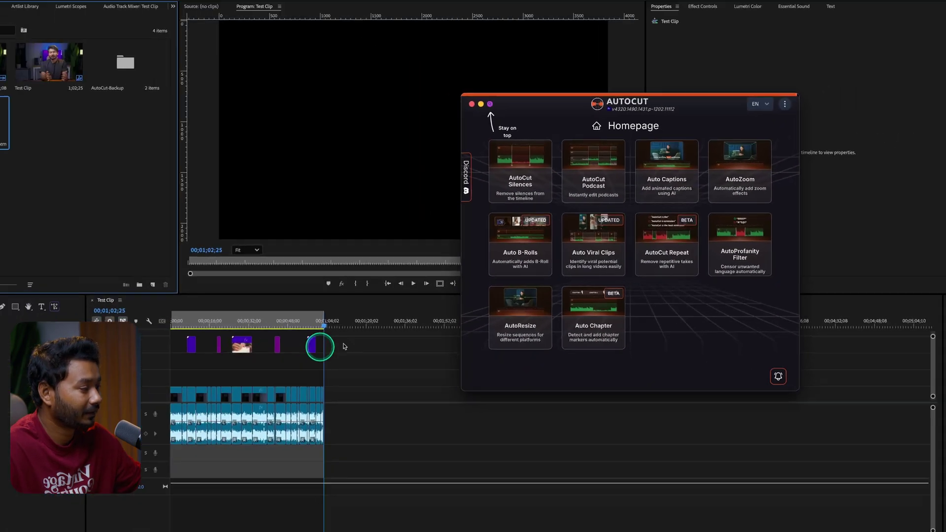
Step: Play the Test Clip sequence from its start in full screen to review the added B-rolls, and stop around 00:00:47
click(348, 332)
click(223, 314)
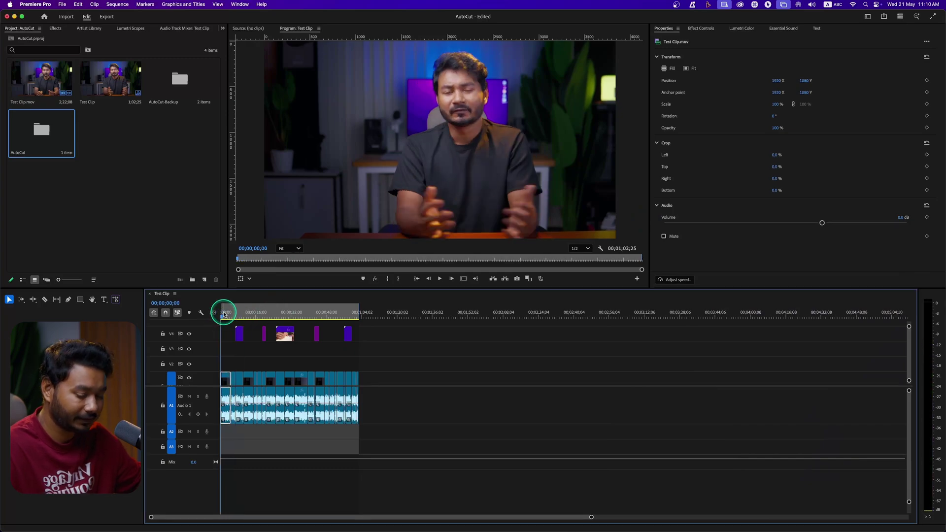
click(224, 313)
key(super+grave)
key(space)
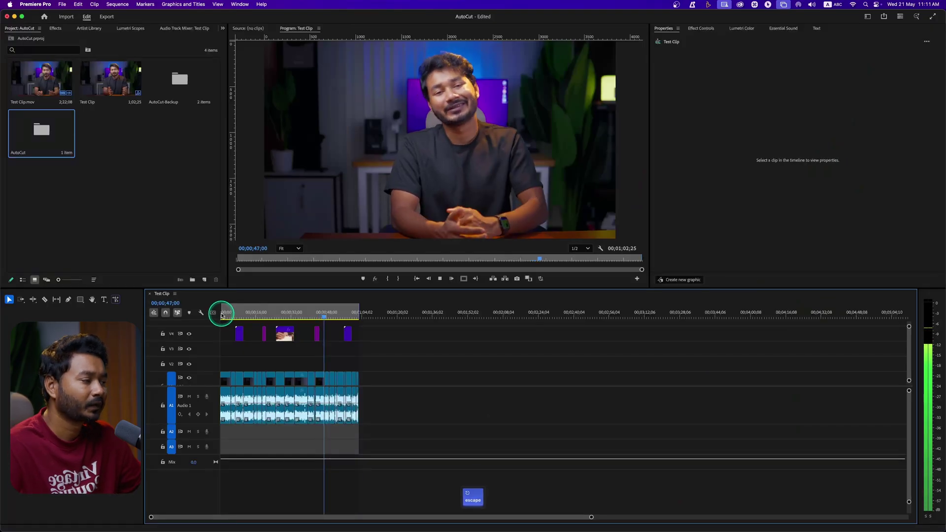
key(d)
key(space)
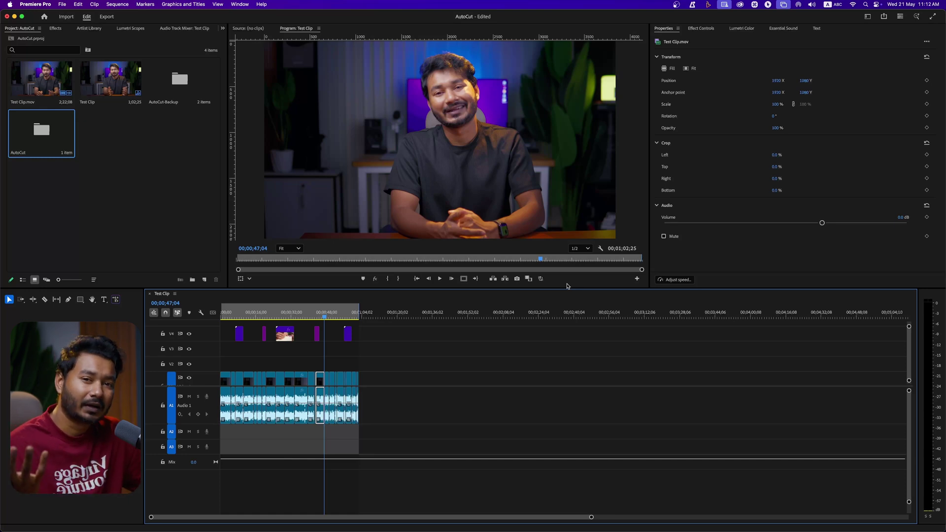
Step: Save the project, switch to the "walking dog wrong james sequence" project and move the playhead near the end of its sequence
key(super+s)
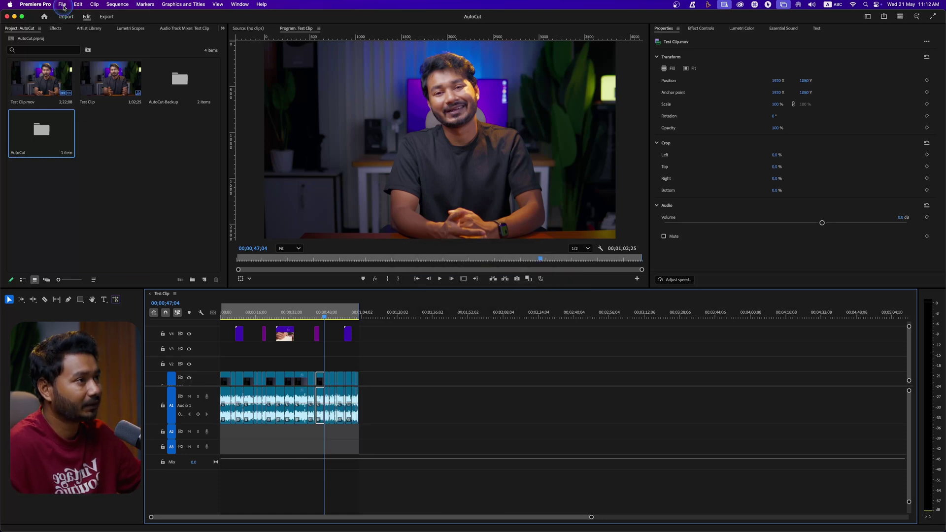
click(62, 4)
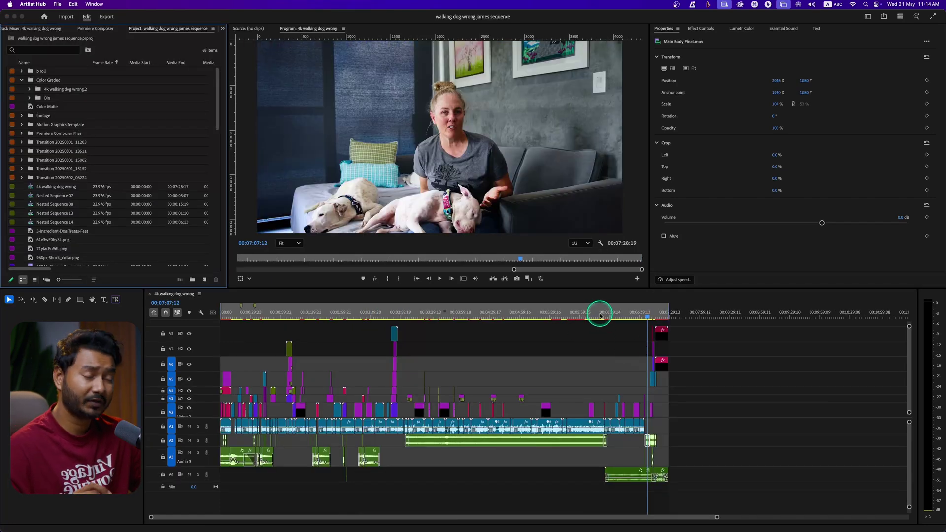
click(658, 316)
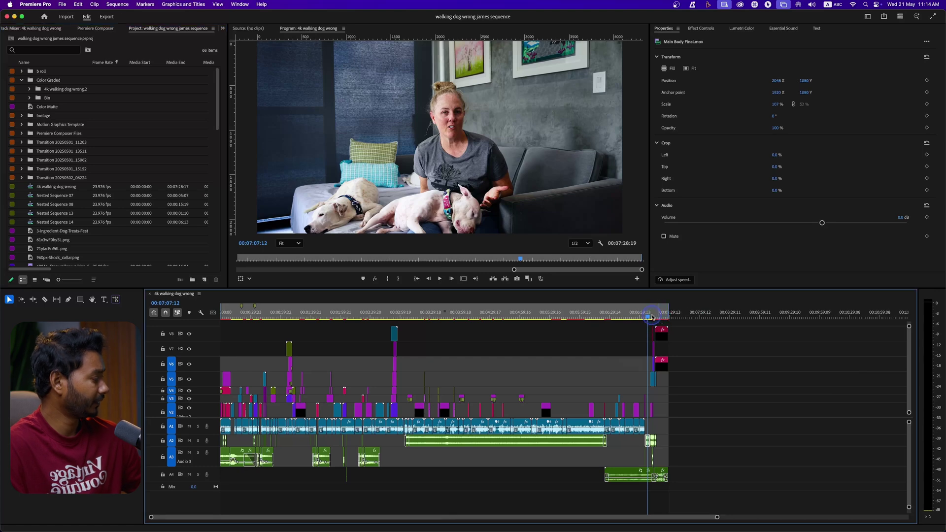
click(659, 316)
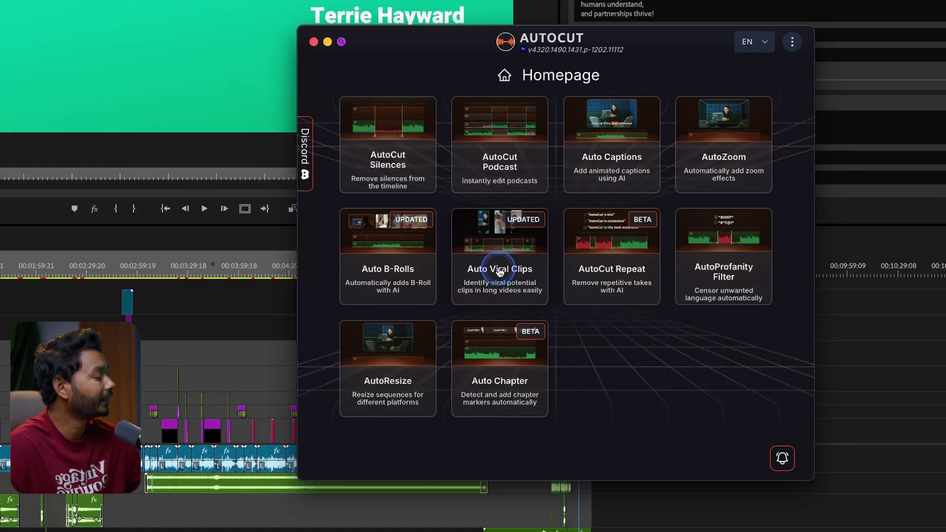
Step: In AutoCut's Auto Viral Clips, analyze only audio track A1 between the In/Out points and validate the sections
click(499, 269)
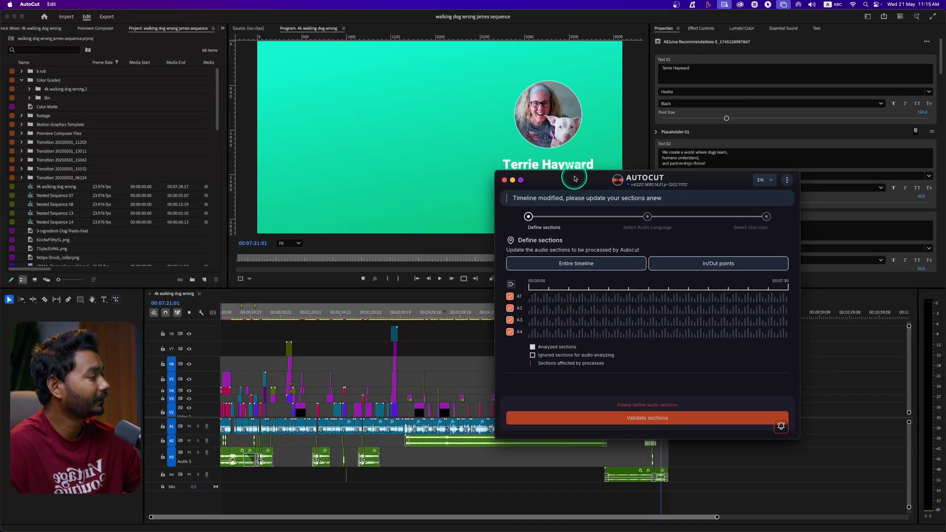
drag(576, 195, 526, 107)
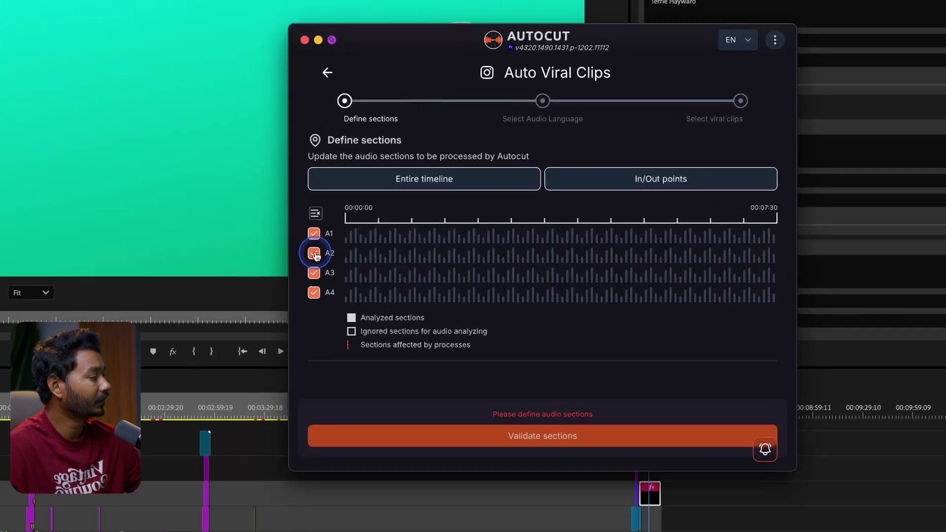
click(460, 219)
click(460, 232)
click(314, 292)
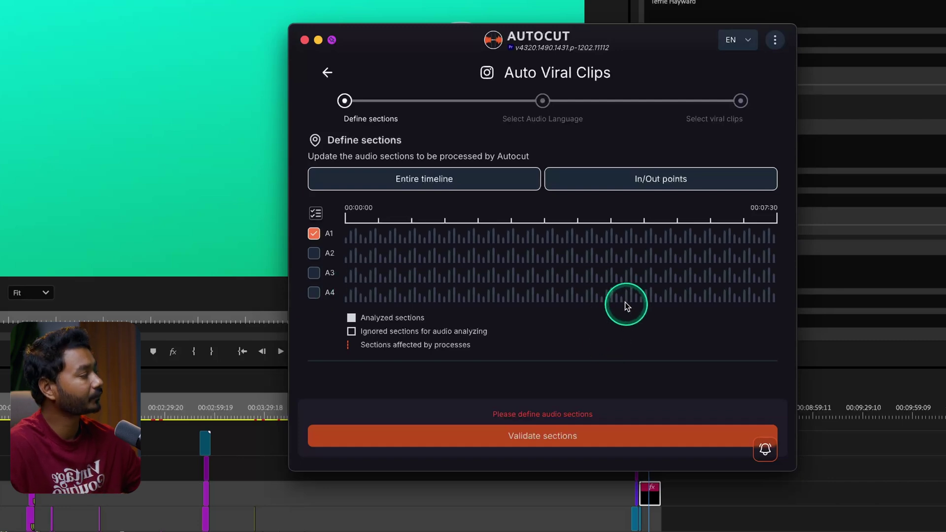
click(692, 179)
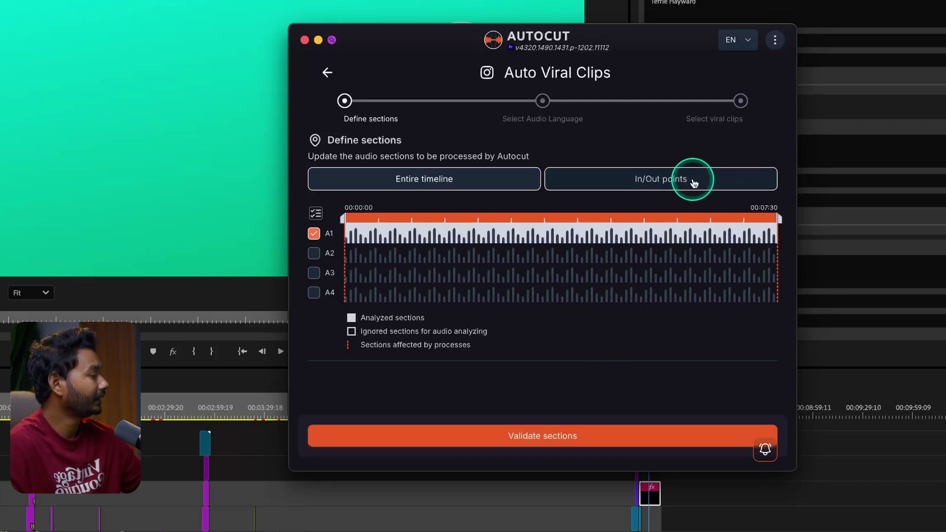
click(534, 441)
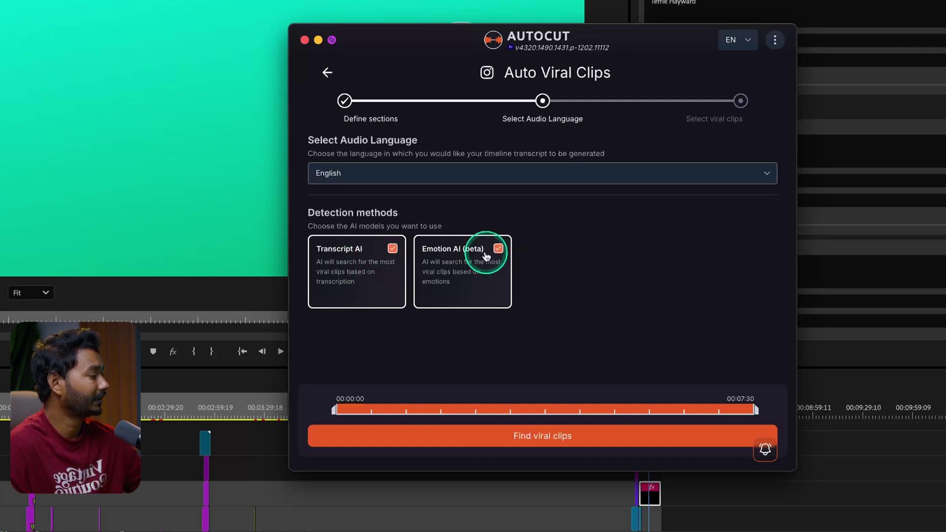
Step: Set the audio language to English - United States and run the search for viral clips
click(422, 180)
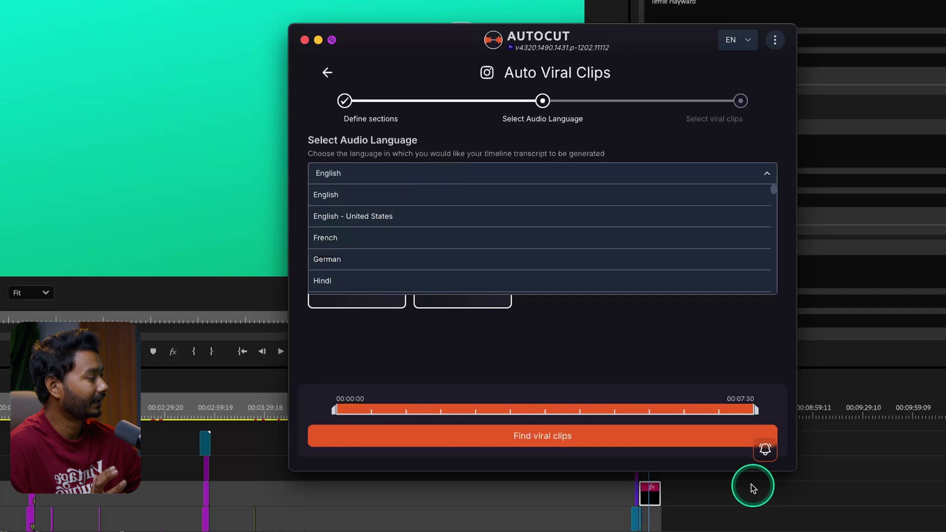
click(449, 219)
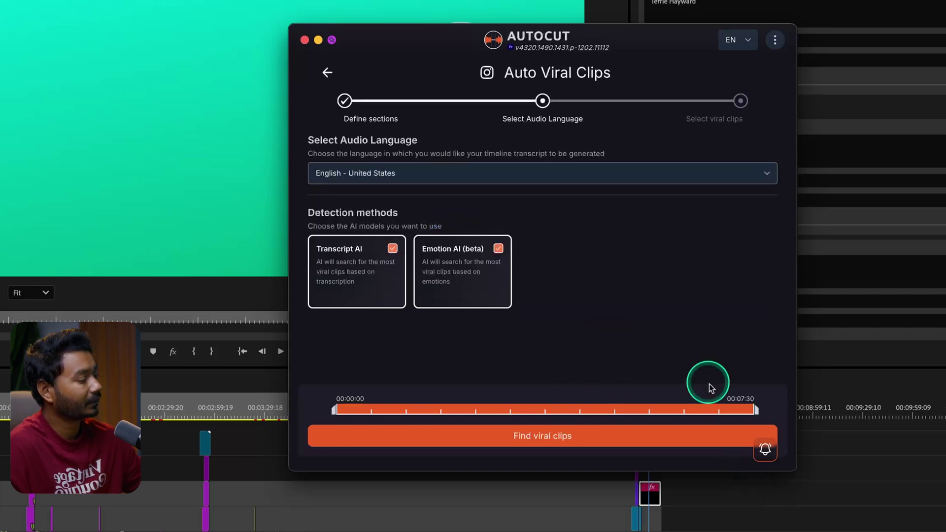
click(512, 438)
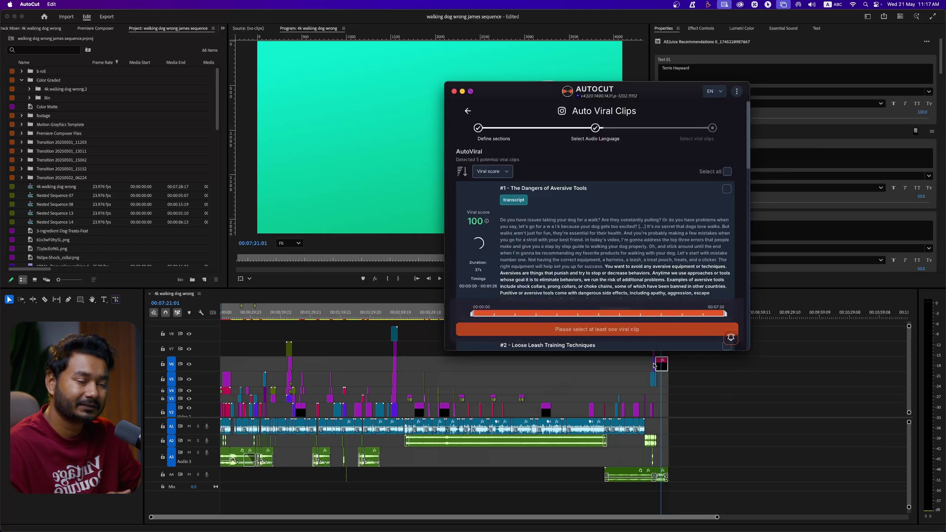
Step: Look through the detected viral clips, comparing their viral scores, detection types, durations and transcript excerpts
click(611, 301)
scroll(597, 275, down, 15)
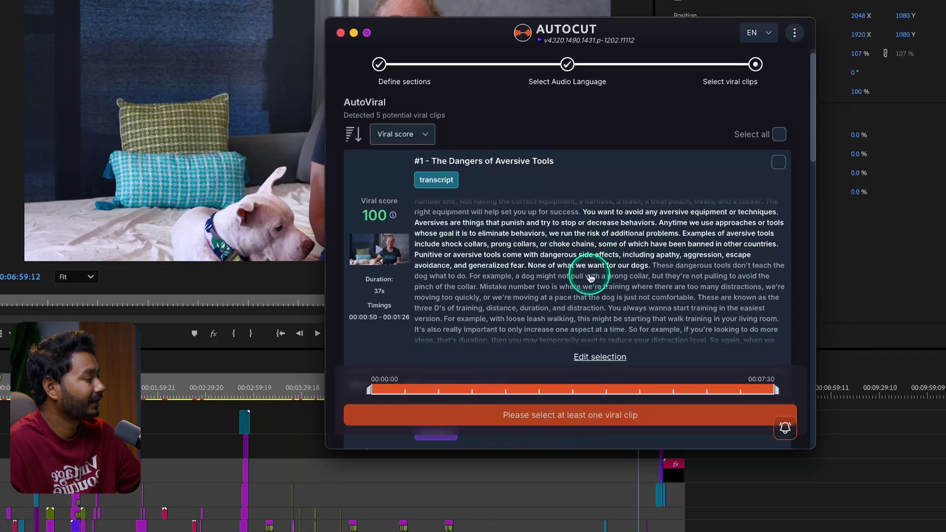
scroll(589, 290, down, 5)
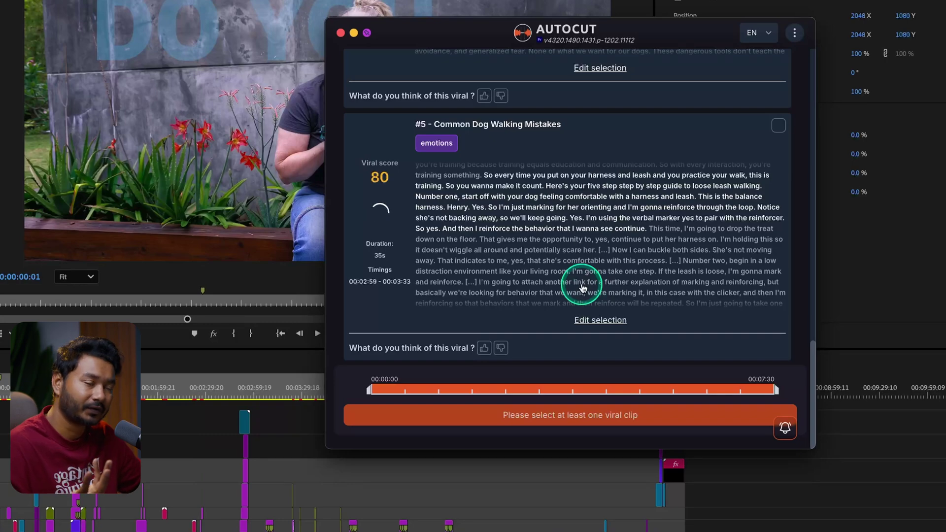
scroll(582, 288, up, 20)
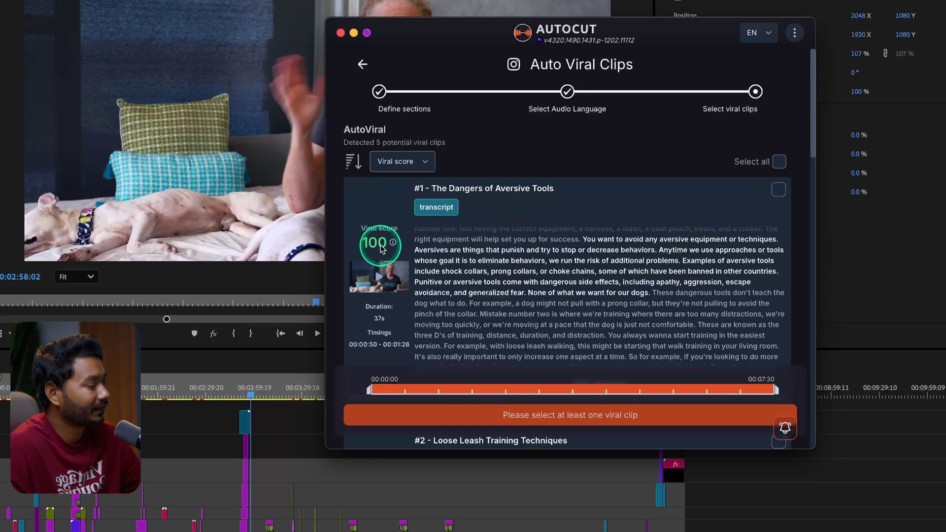
scroll(378, 244, down, 5)
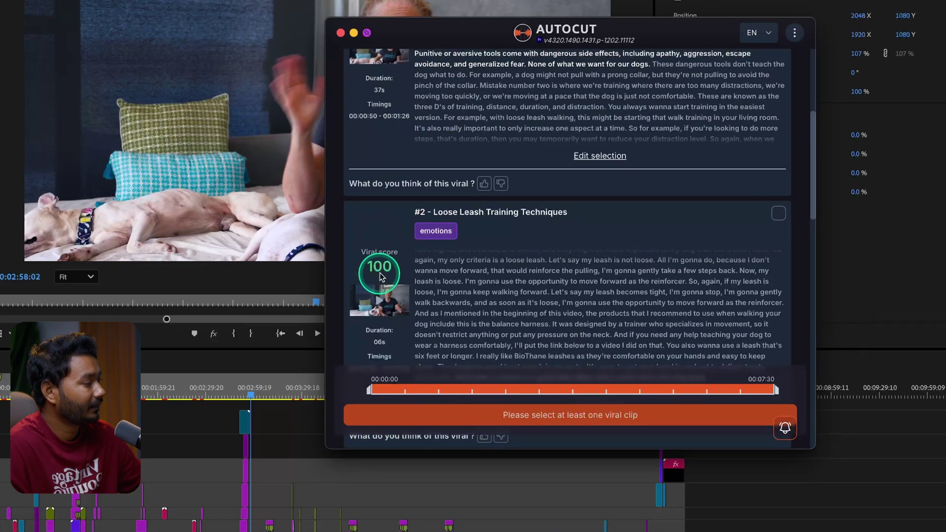
scroll(391, 282, down, 5)
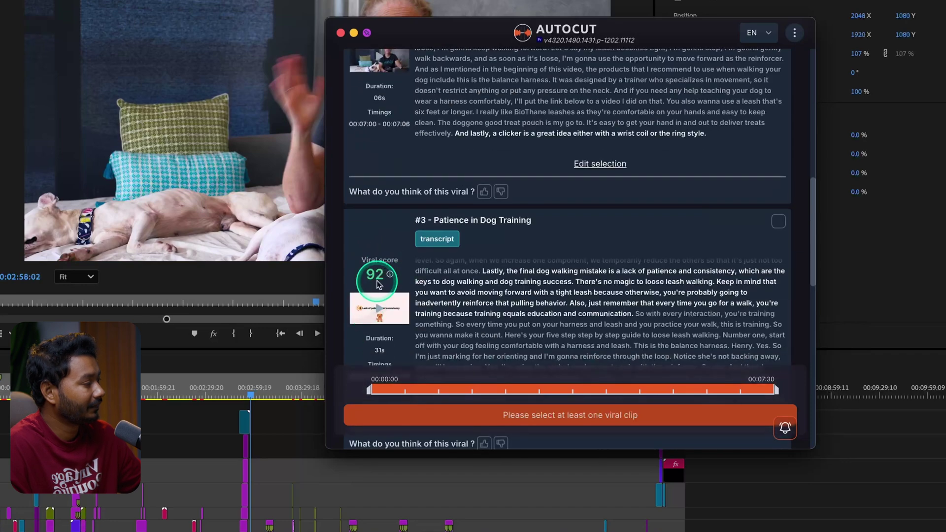
scroll(384, 288, down, 5)
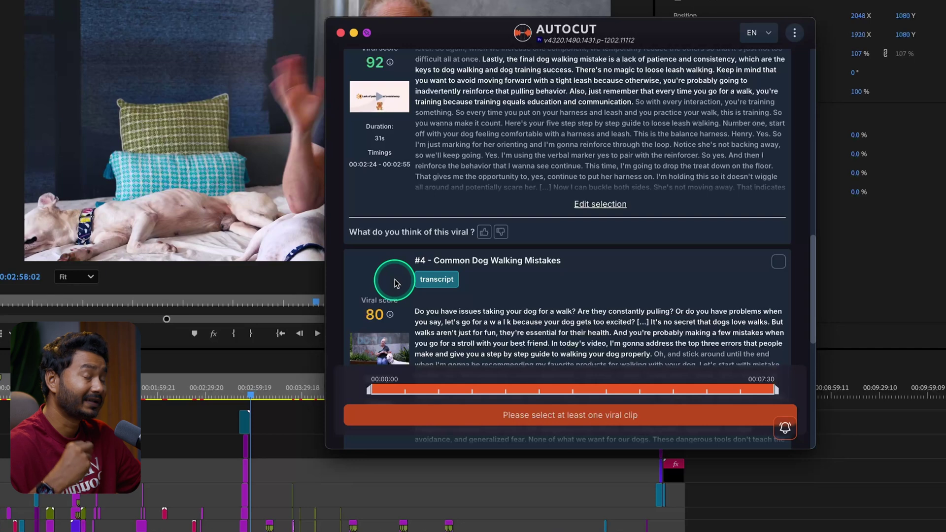
scroll(404, 261, up, 15)
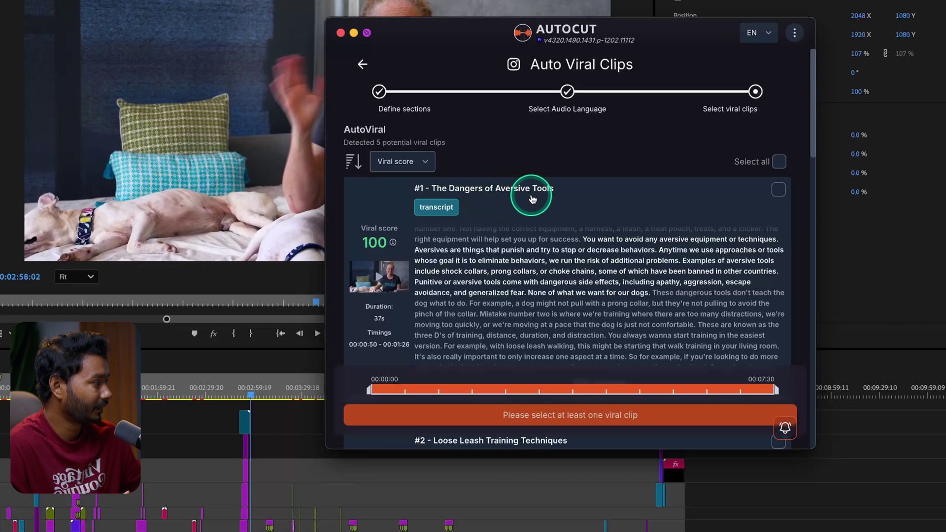
Step: Generate only viral clip #1, "The Dangers of Aversive Tools", and put away the completion summary and the AutoCut window
click(779, 191)
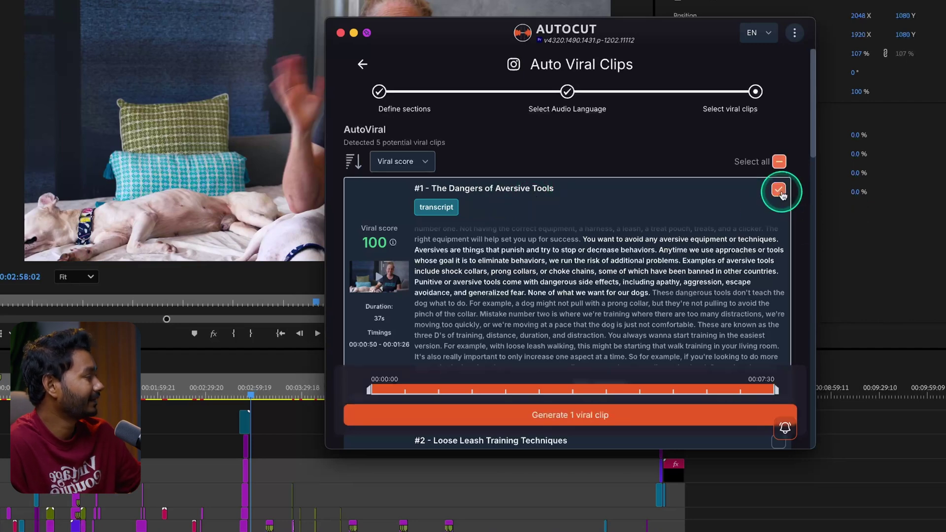
click(564, 423)
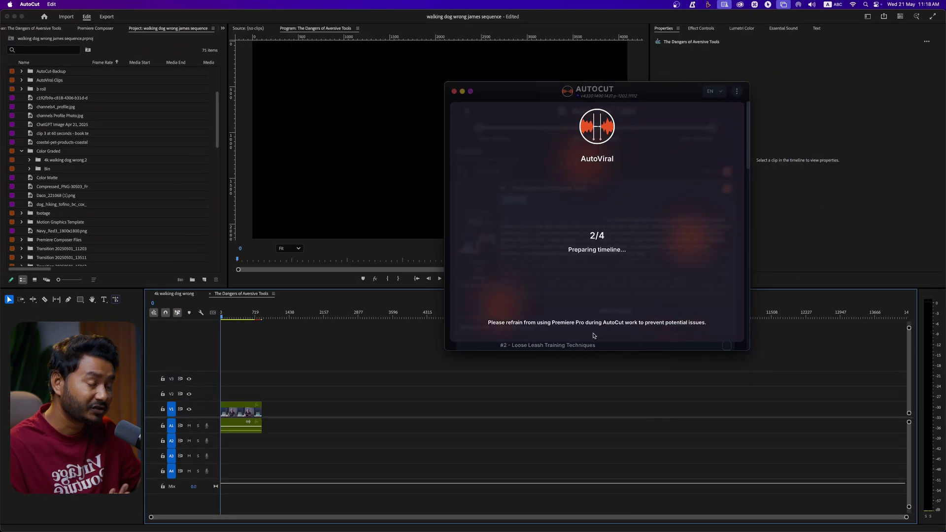
click(325, 323)
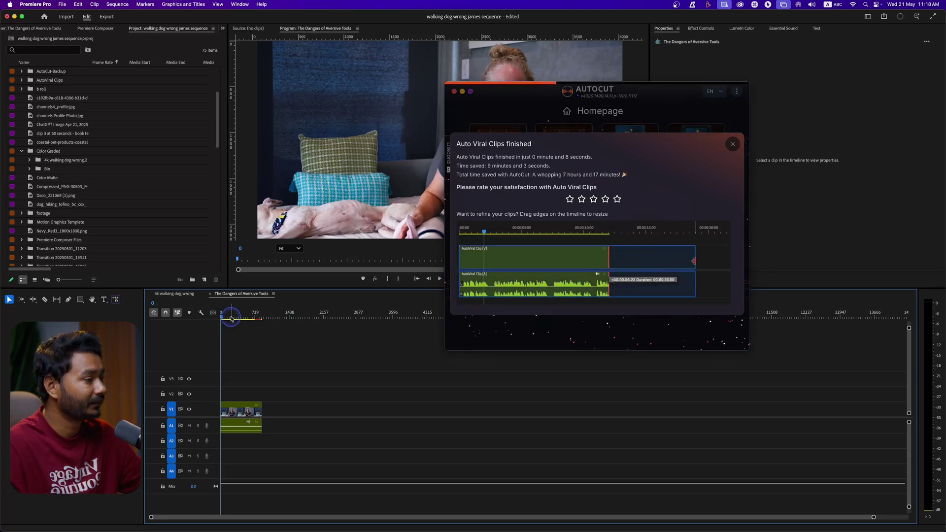
click(485, 124)
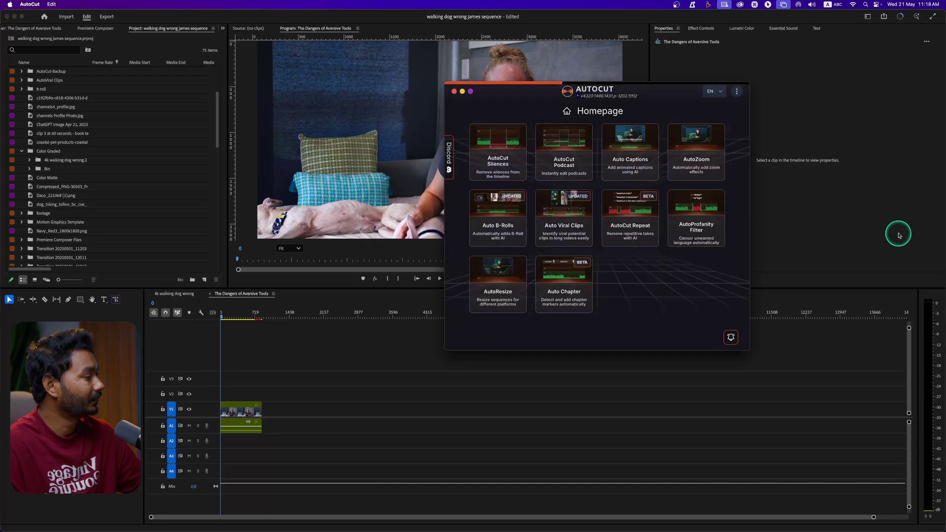
click(463, 92)
Step: Play the generated viral clip sequence from its start and check further points along its timeline
drag(222, 316, 221, 318)
key(space)
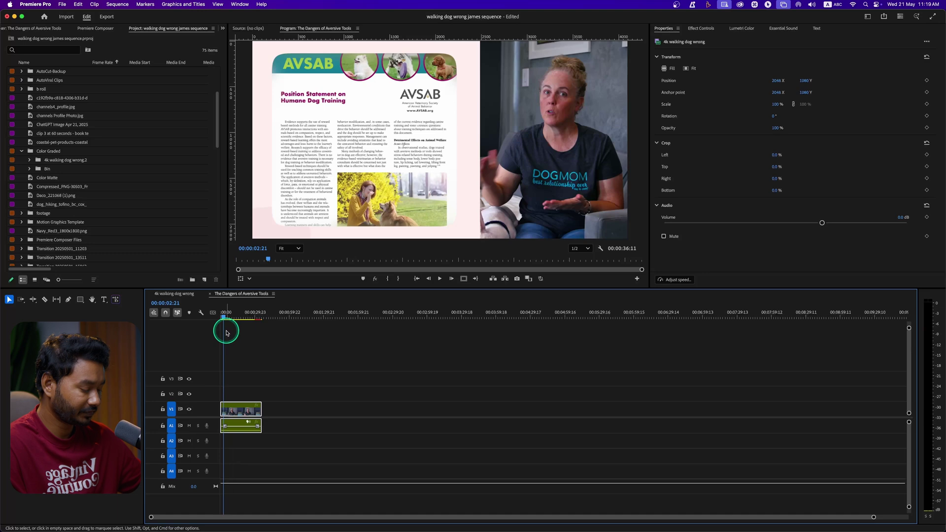
key(Down)
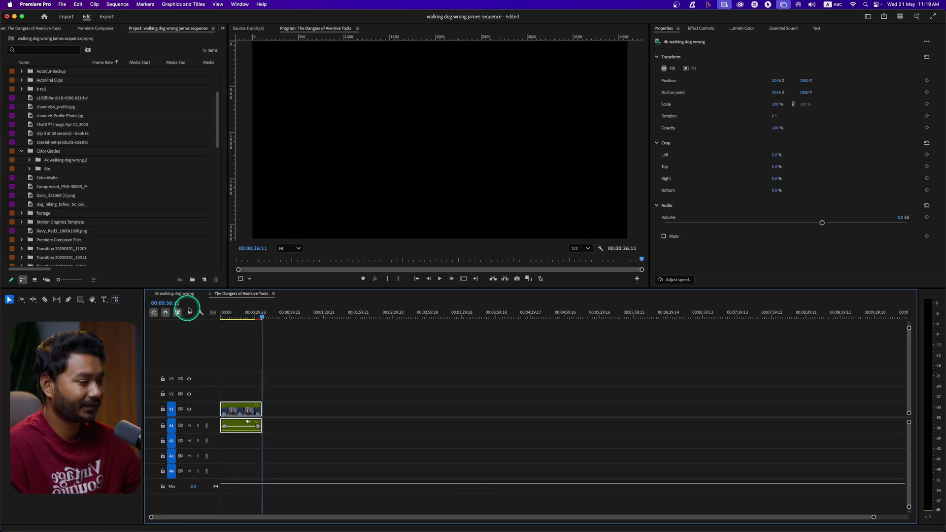
click(241, 318)
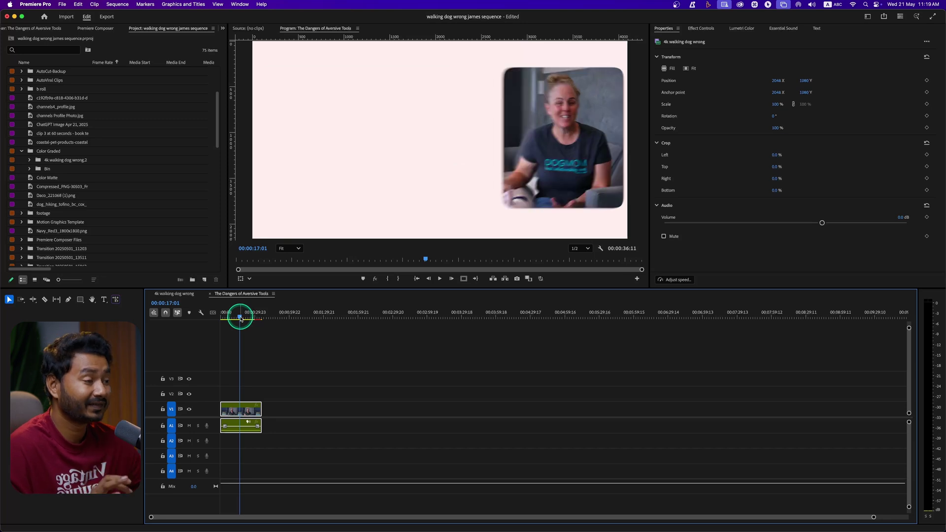
click(233, 317)
Step: Reveal the "The Dangers of Aversive Tools" sequence in the project and create an Auto Reframe copy at Vertical 9:16
click(377, 267)
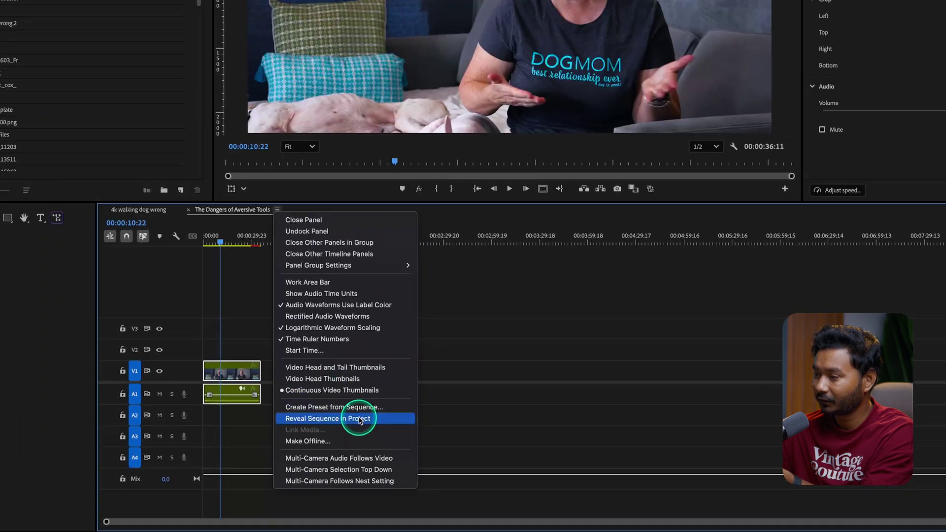
click(409, 367)
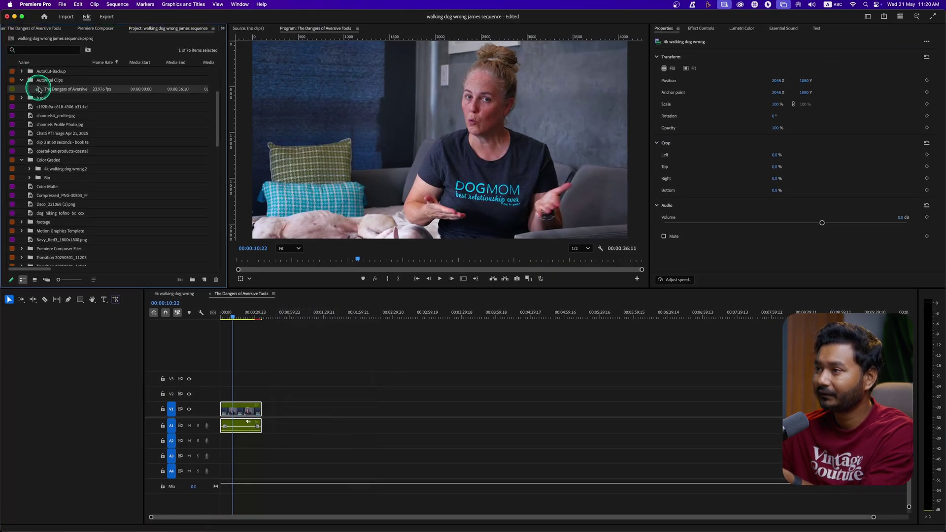
right_click(40, 89)
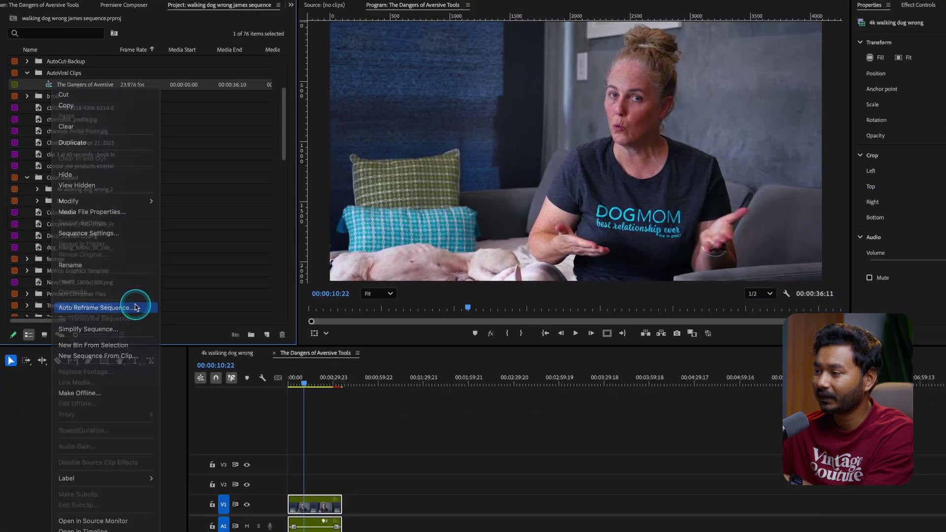
click(226, 446)
click(472, 259)
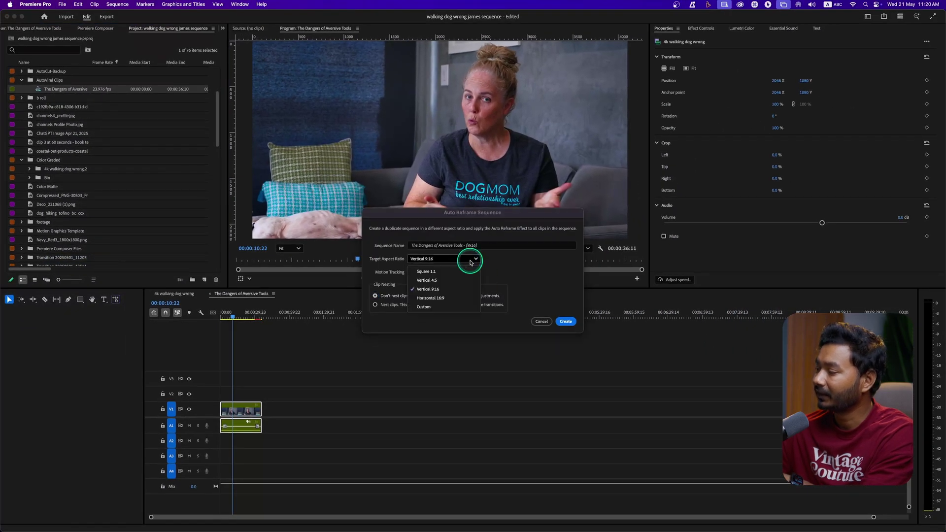
click(463, 289)
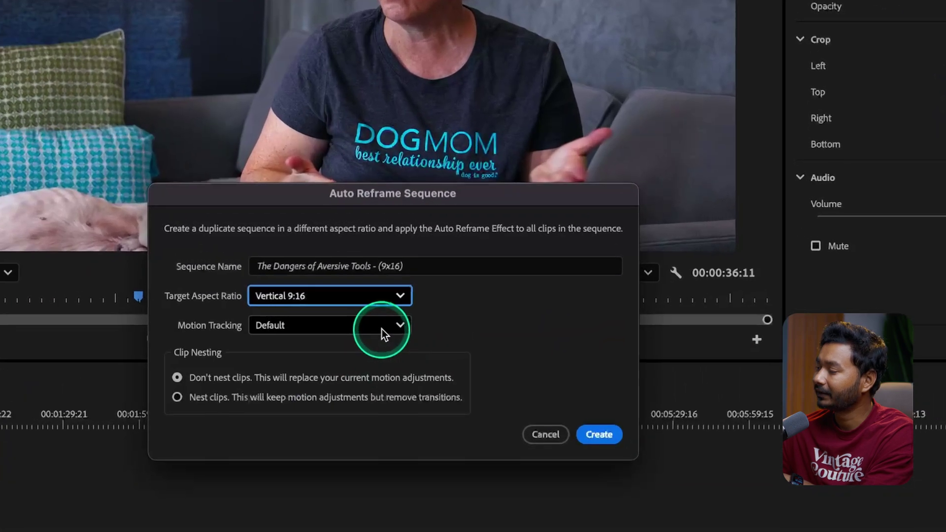
click(613, 437)
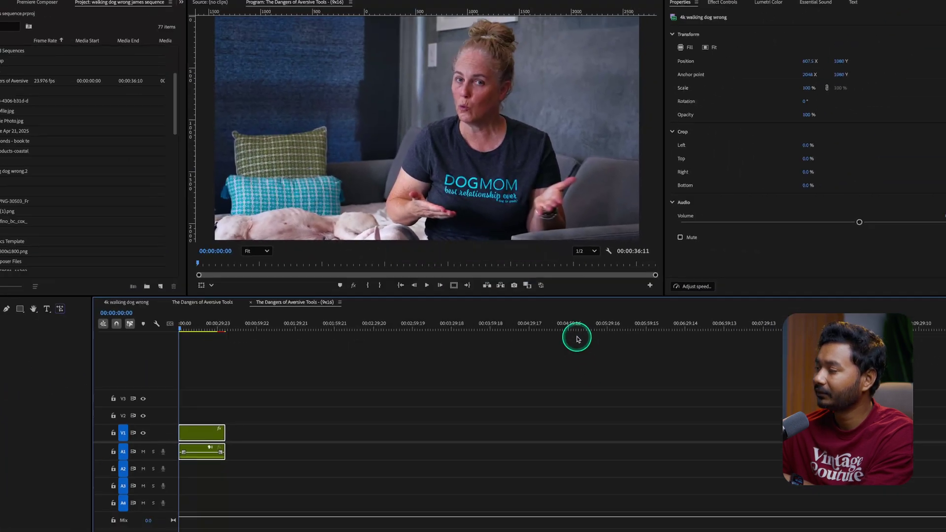